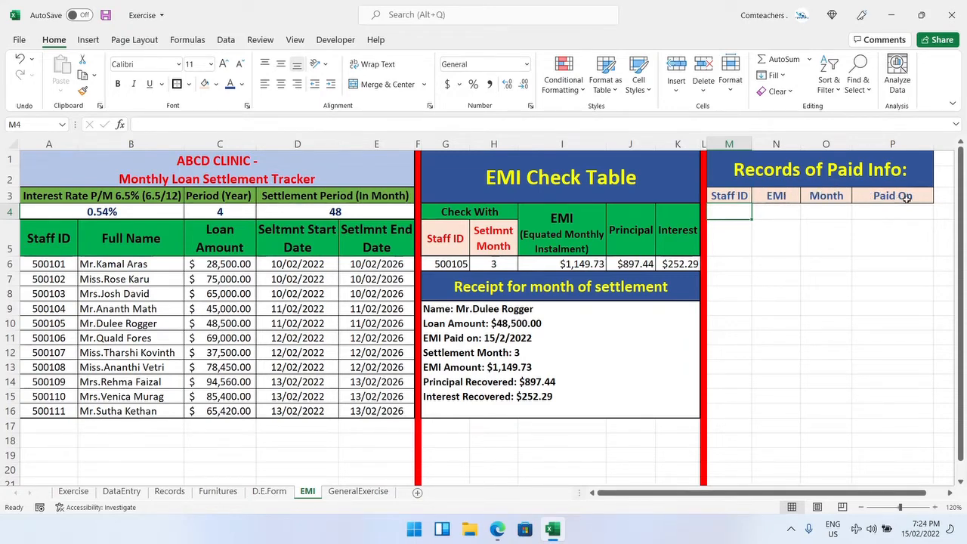
left_click(440, 267)
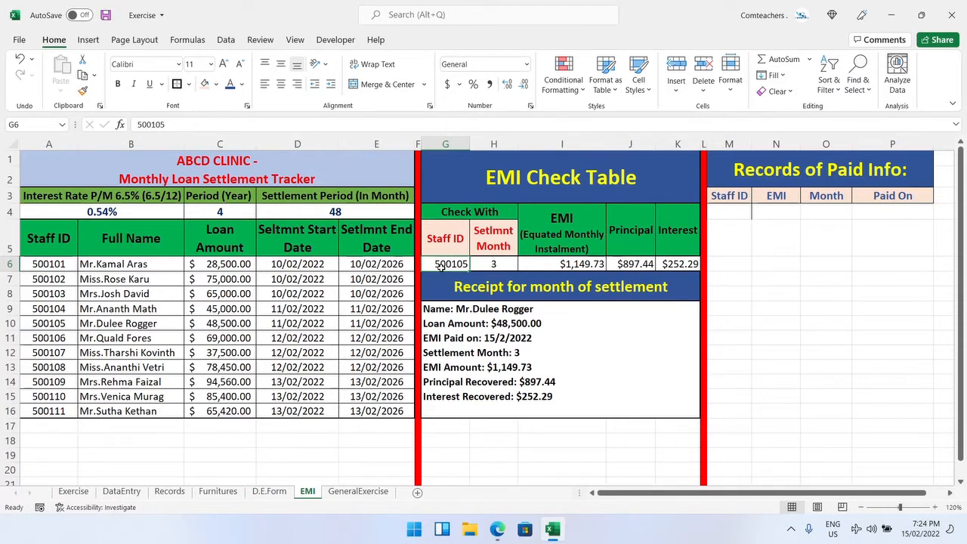
left_click(775, 211)
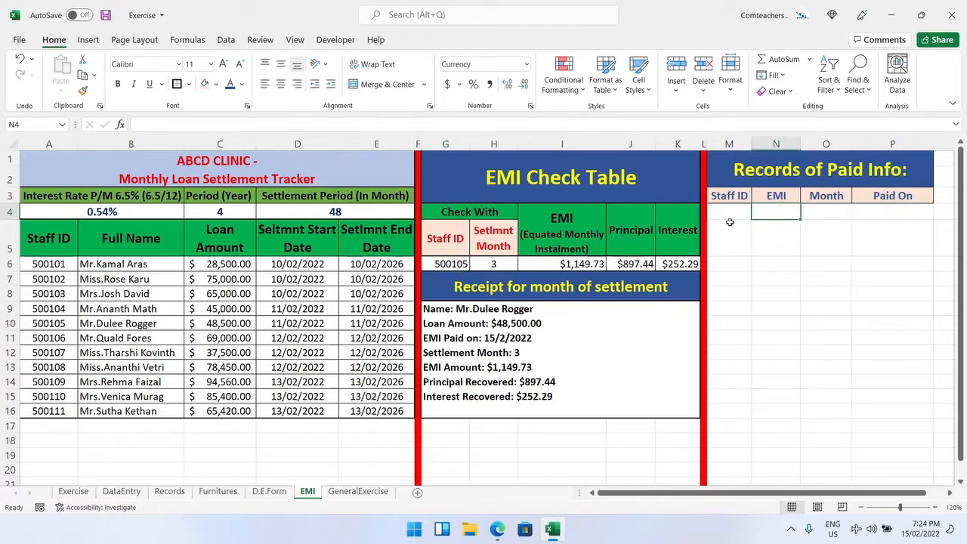
left_click(576, 266)
left_click(825, 212)
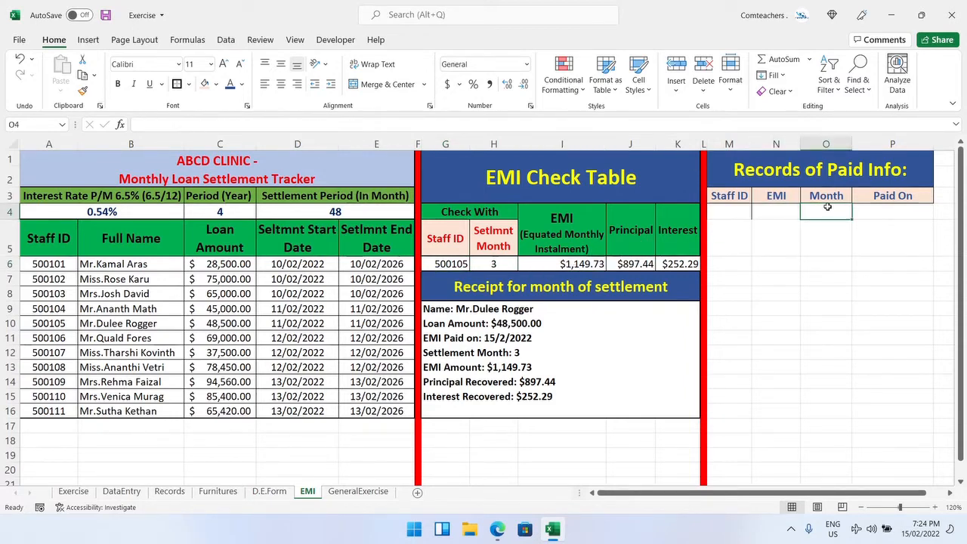
left_click(492, 265)
left_click(885, 209)
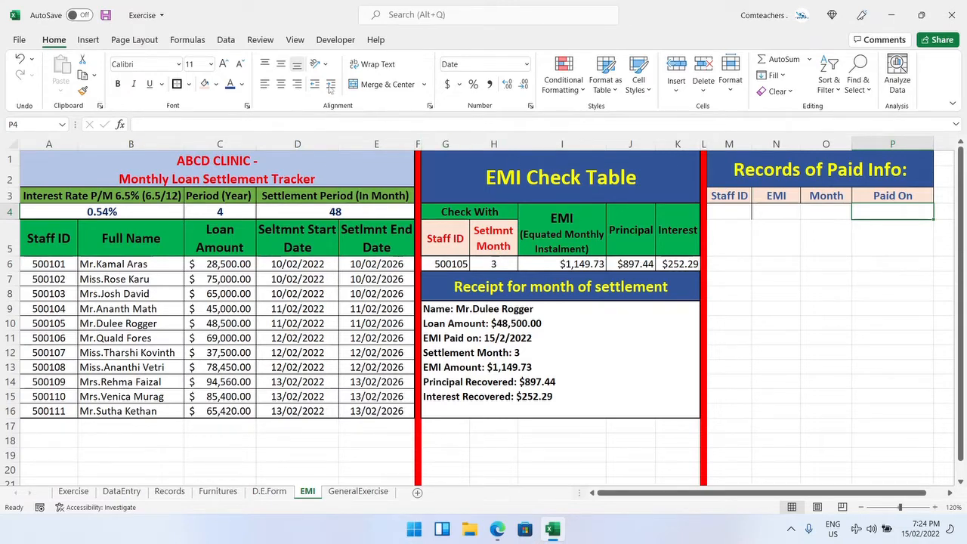
left_click(295, 40)
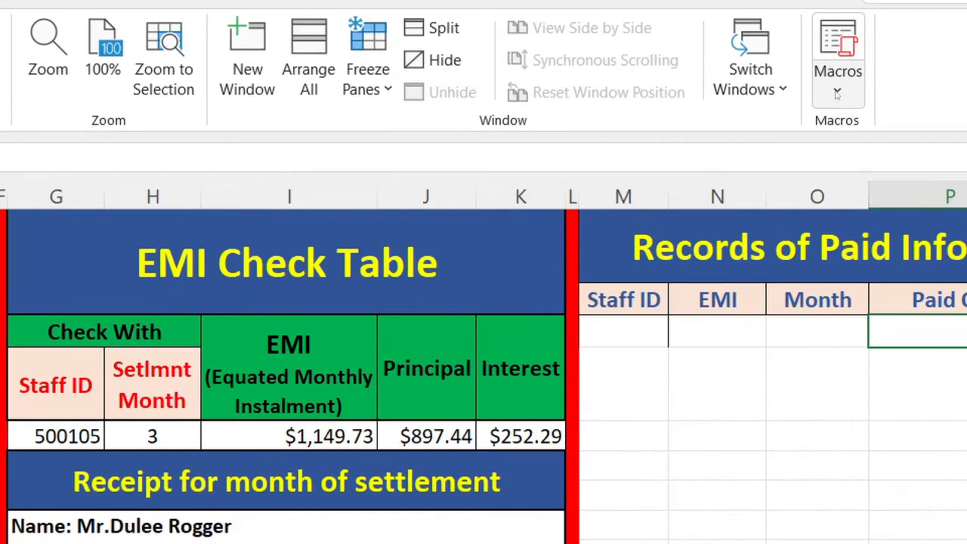
left_click(837, 92)
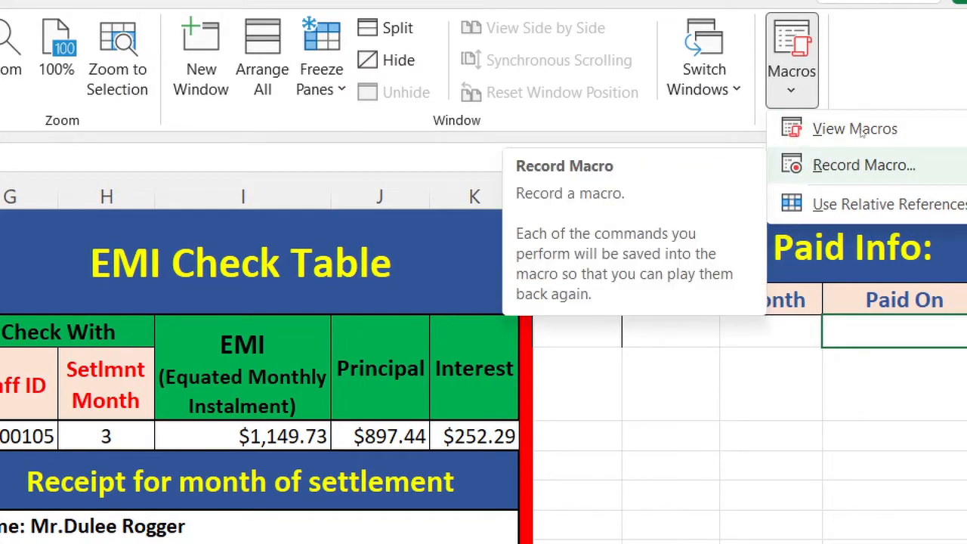
left_click(864, 165)
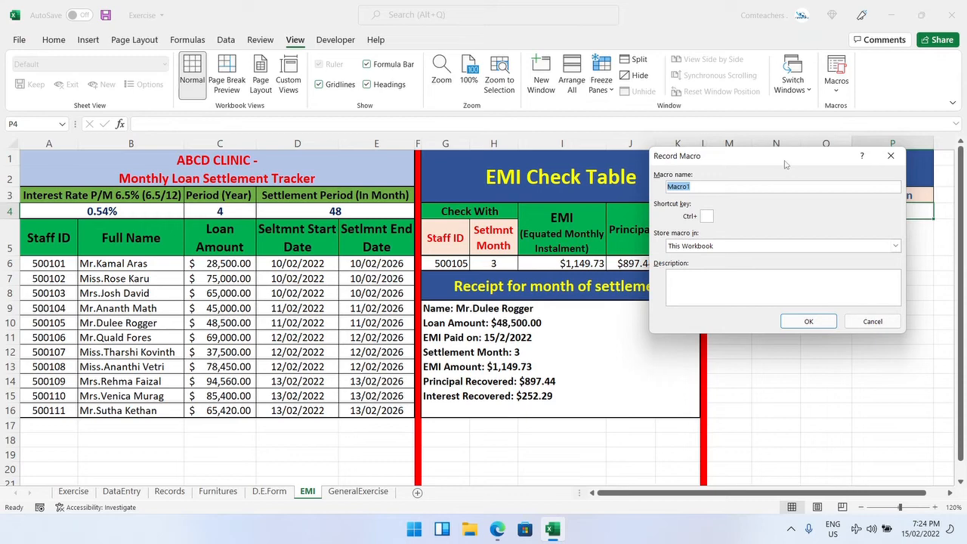
left_click_drag(688, 210, 451, 258)
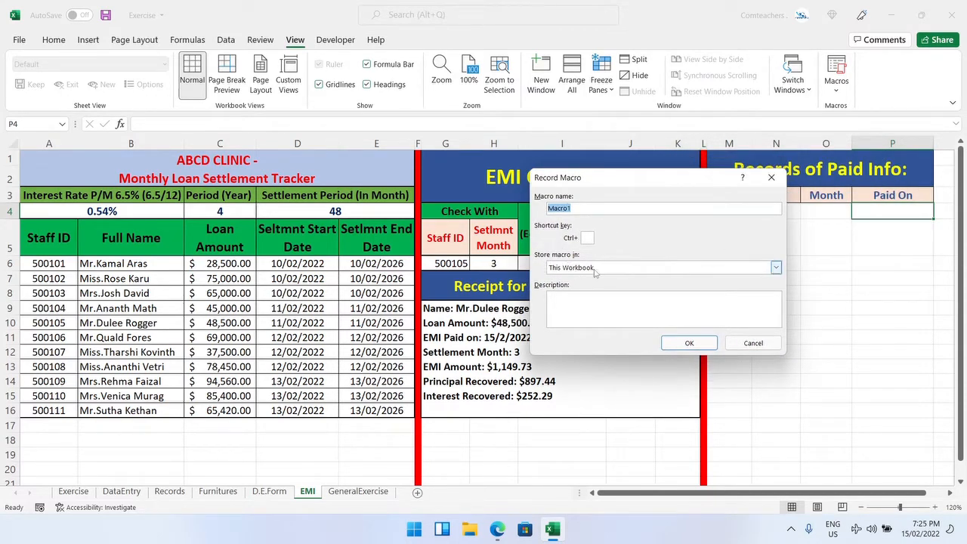
left_click(630, 268)
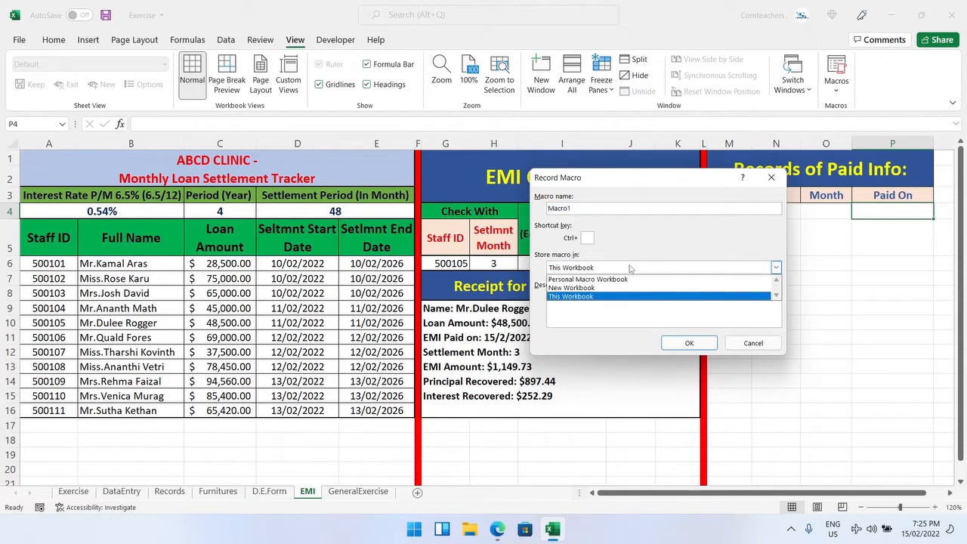
left_click(573, 294)
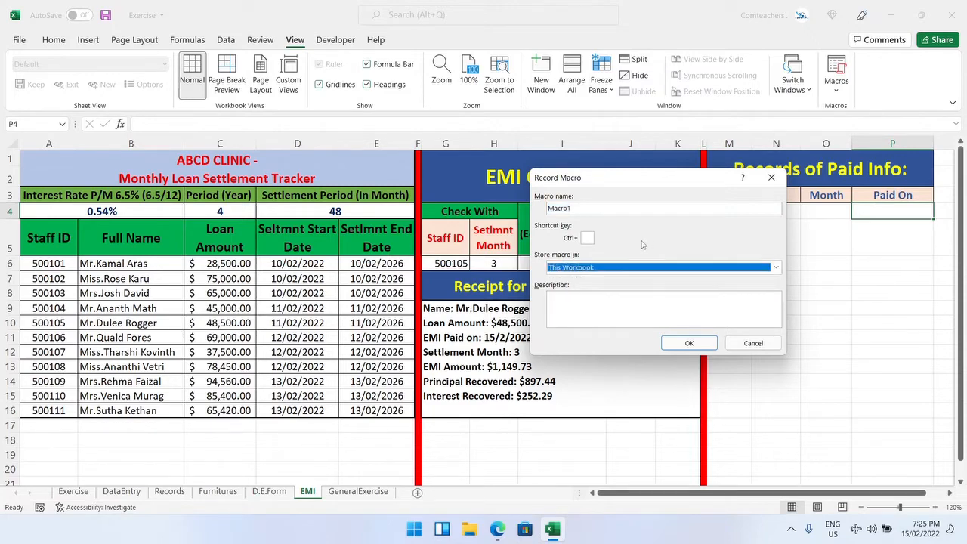
left_click(565, 302)
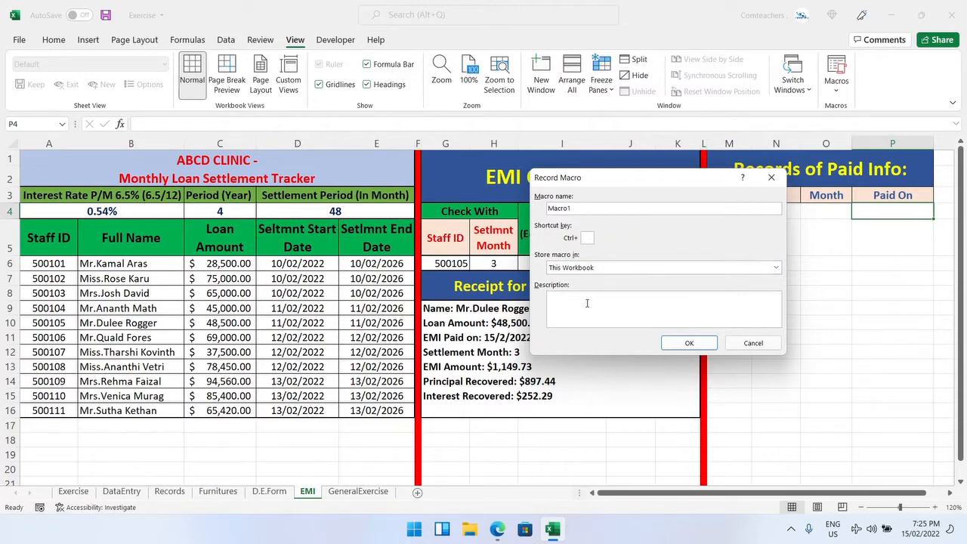
left_click(772, 345)
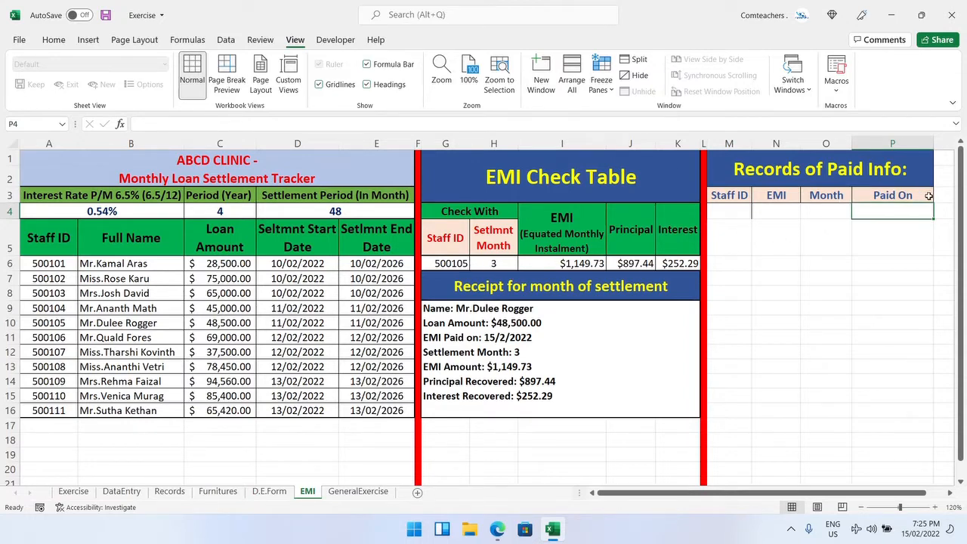
Link the Staff ID record cell M4 to the check table's staff ID with the formula =G6.
left_click(727, 212)
type("=")
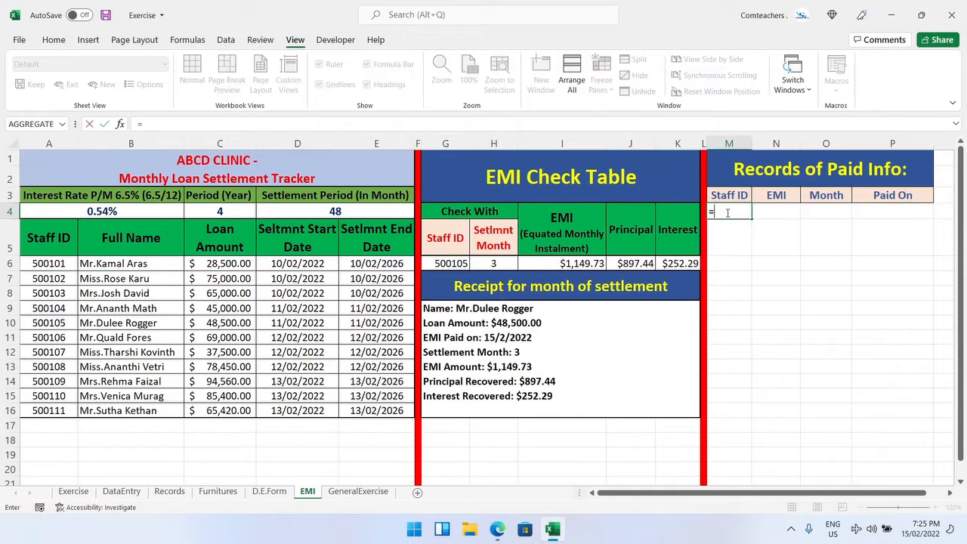
left_click(438, 265)
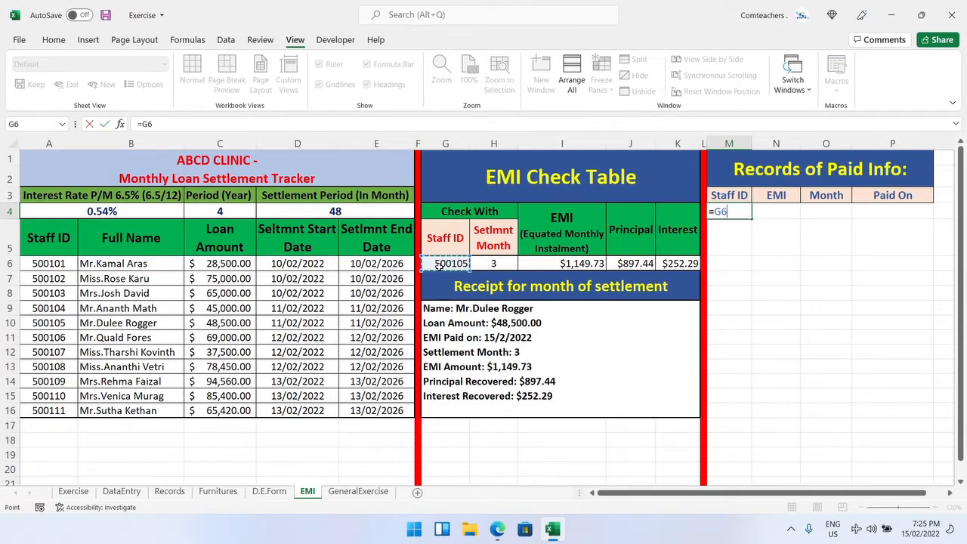
key("Return")
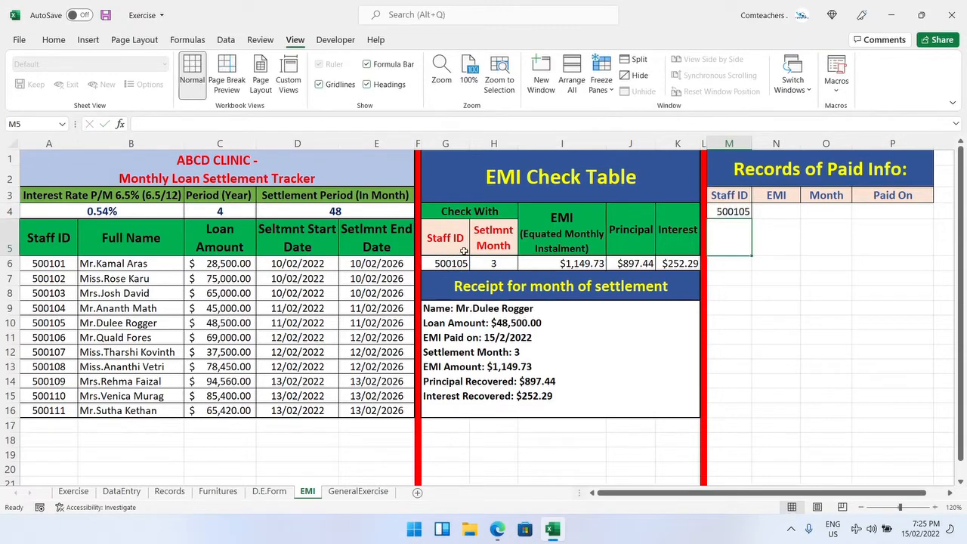
Link the EMI record cell N4 to the calculated EMI amount in I6.
left_click(795, 208)
type("=")
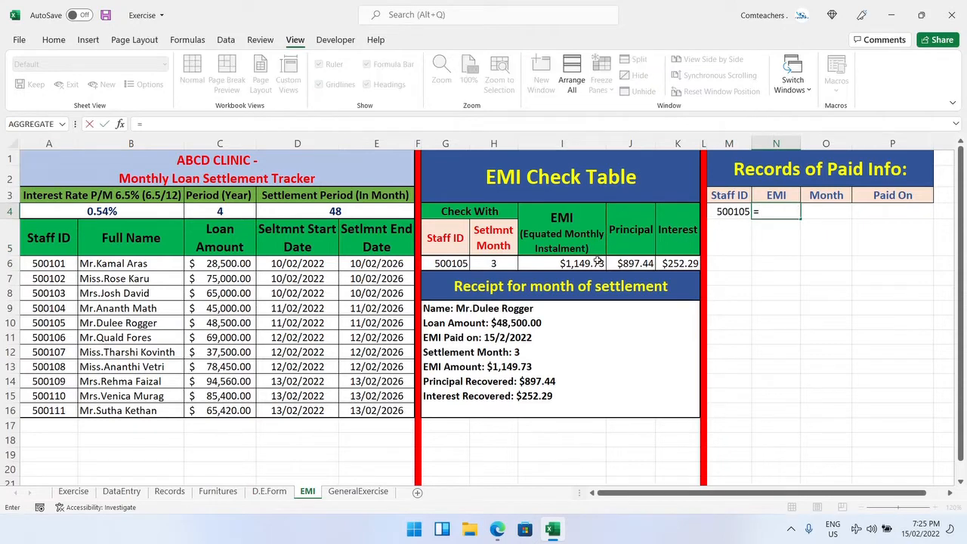
left_click(588, 264)
key("Return")
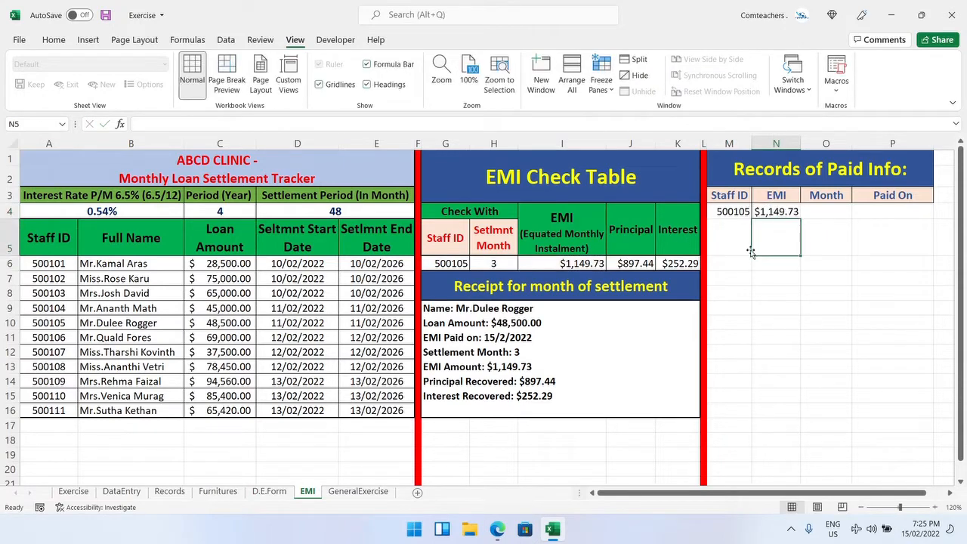
Link the Month record cell O4 to the settlement month in H6.
left_click(829, 213)
type("=")
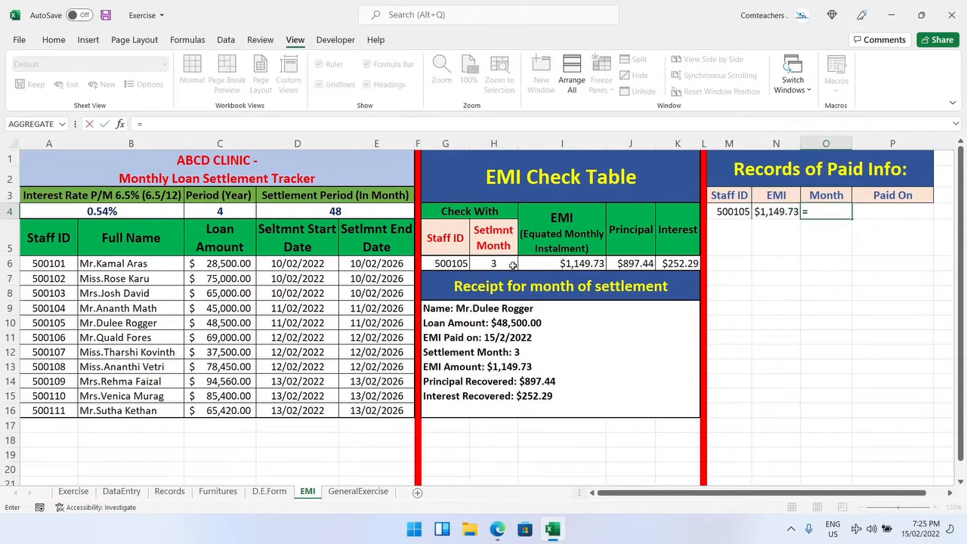
left_click(513, 264)
key("Return")
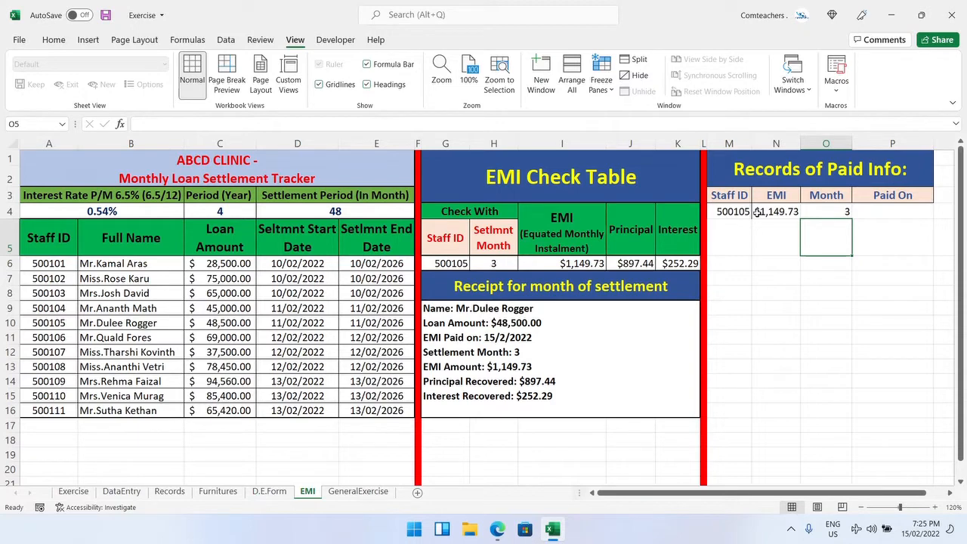
Change the staff ID in G6 of the EMI Check Table to the one listed in A11.
left_click(463, 265)
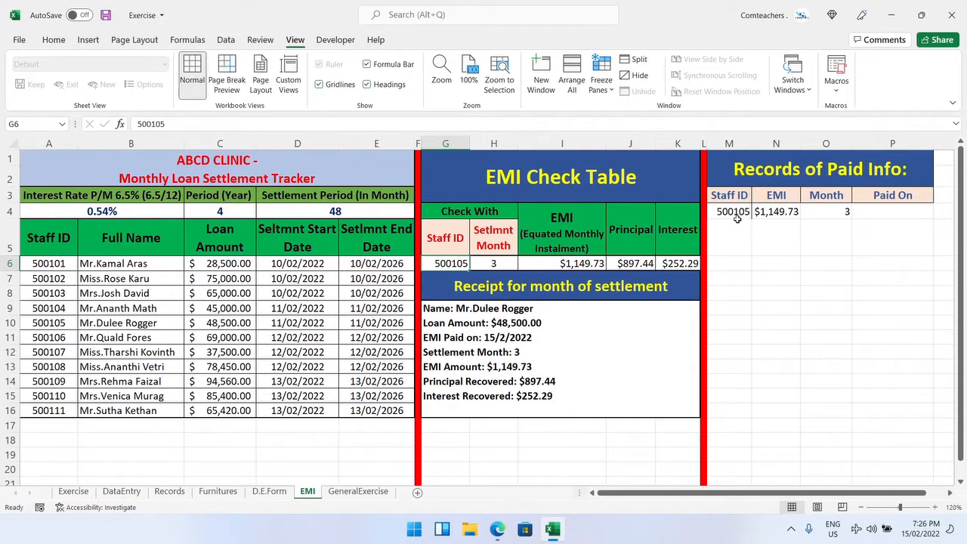
double_click(465, 263)
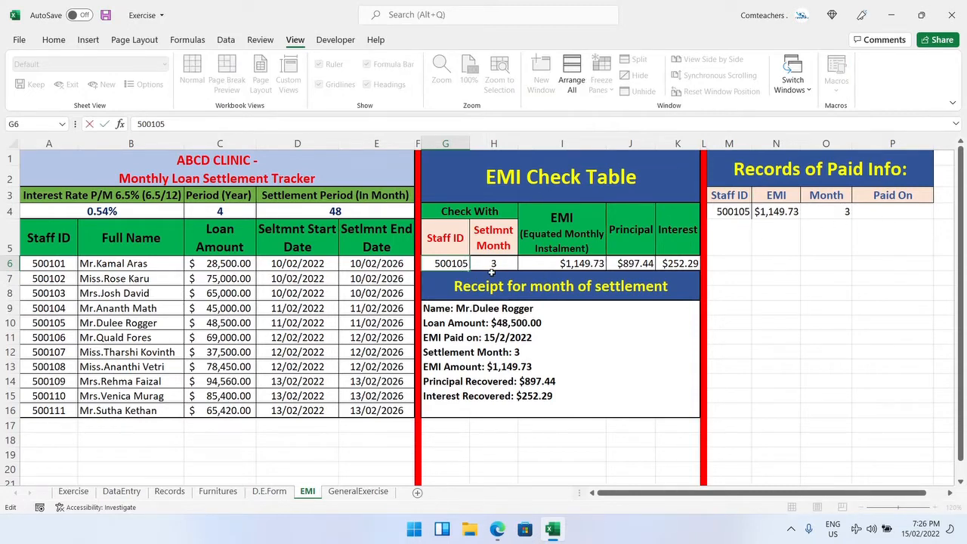
key("BackSpace")
type("6")
key("Return")
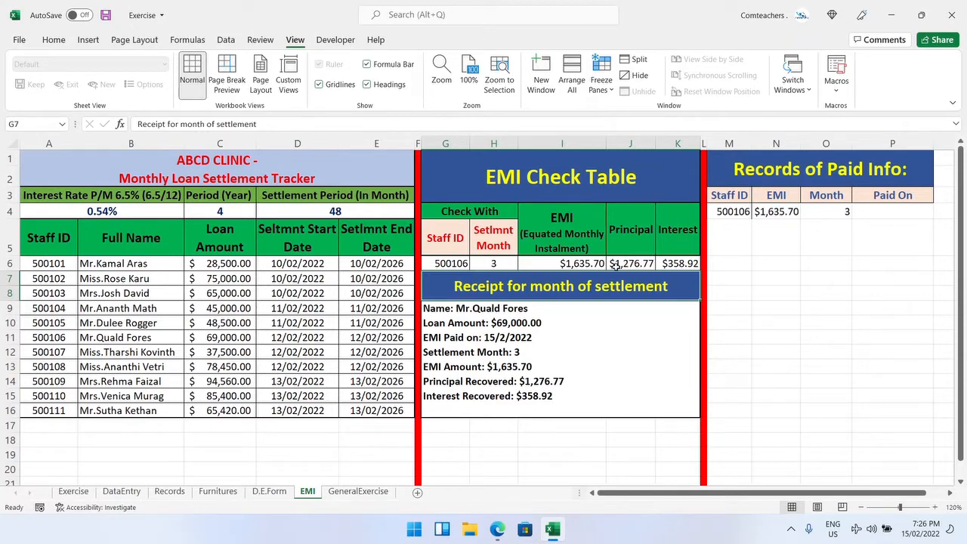
Set the workbook's calculation mode to Manual.
left_click(195, 44)
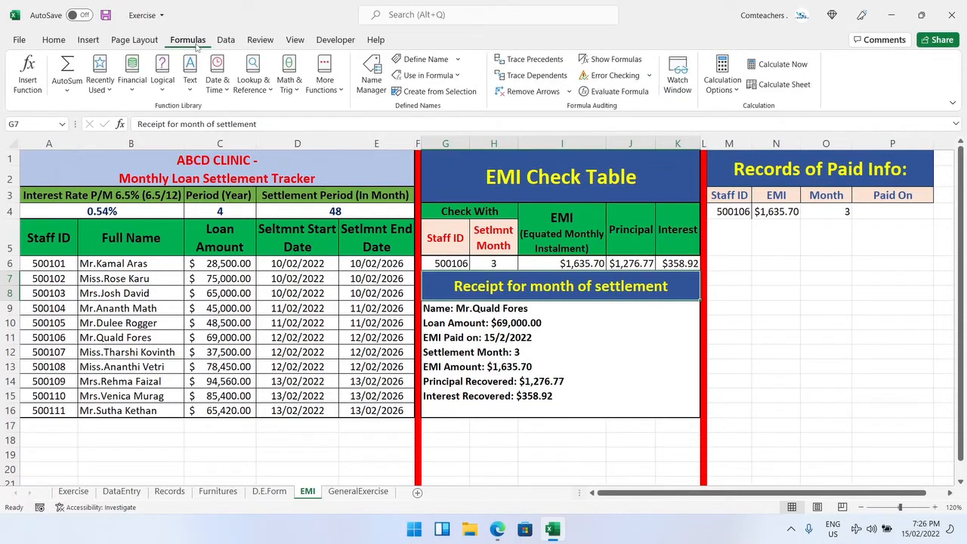
left_click(733, 90)
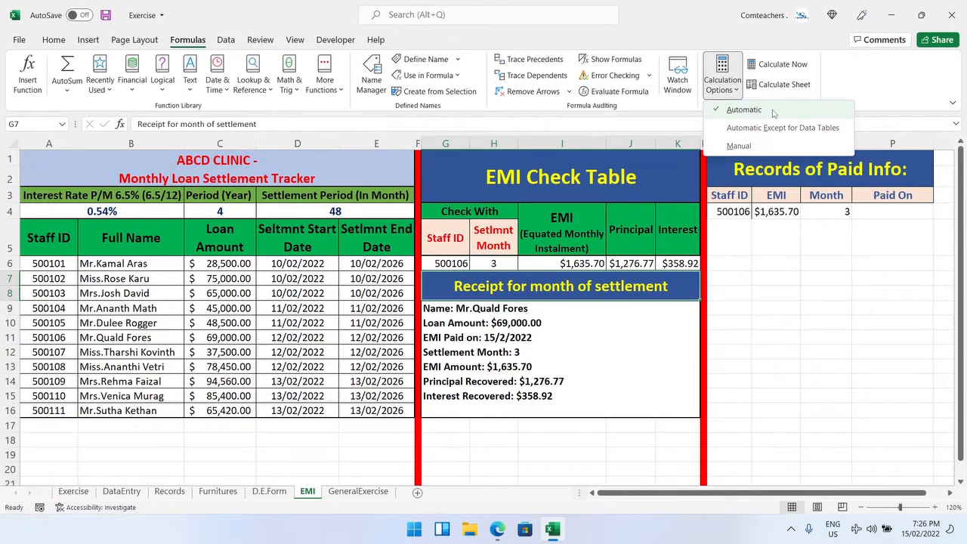
left_click(747, 147)
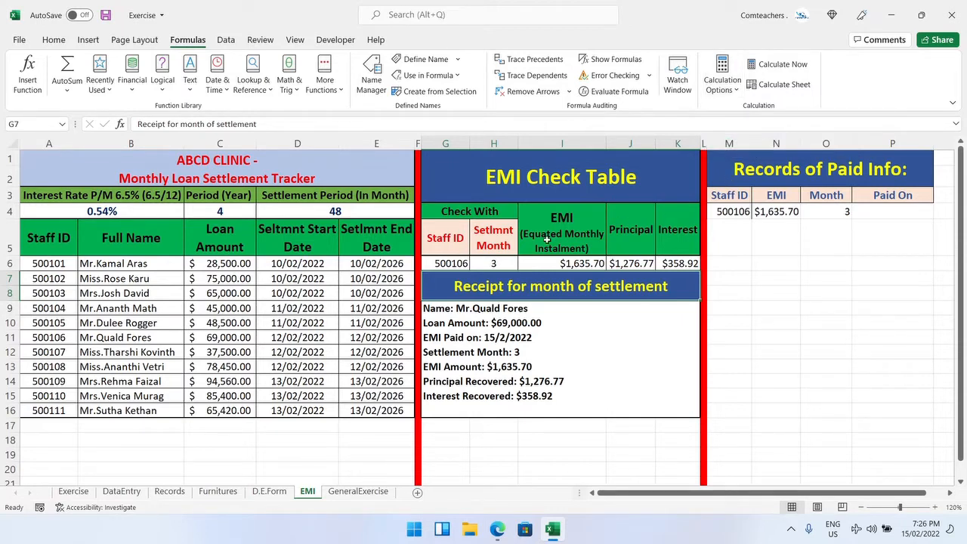
Change the staff ID in G6 of the EMI Check Table to the one listed in A12.
double_click(472, 261)
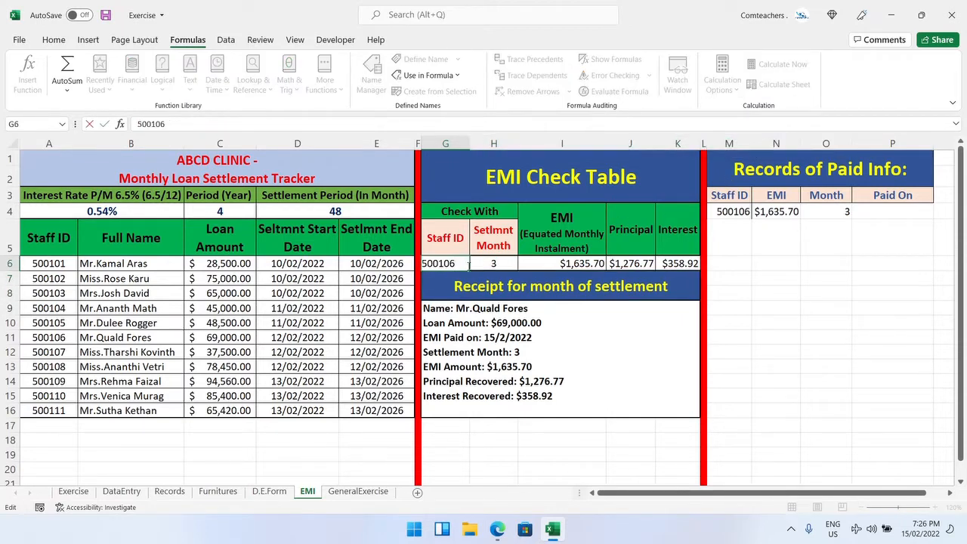
key("BackSpace")
type("7")
key("Return")
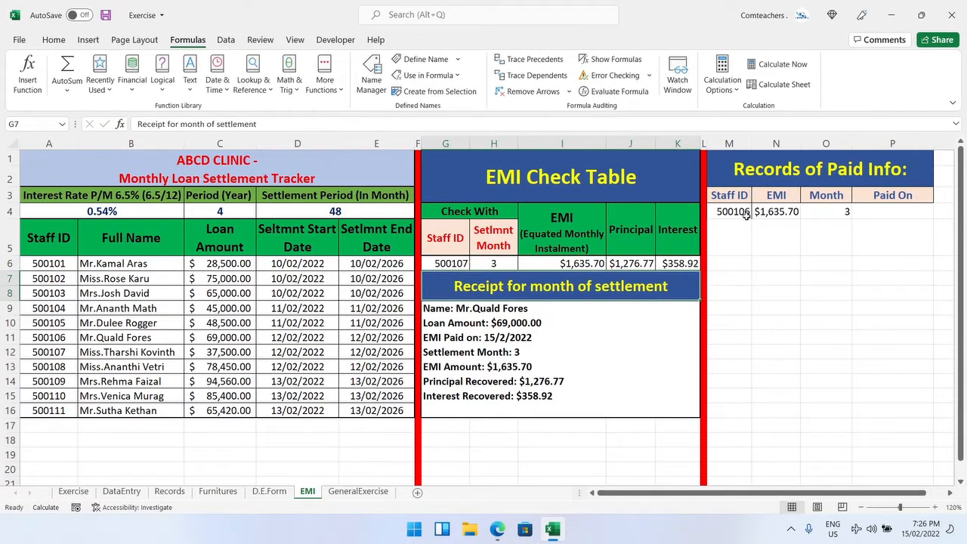
Recalculate only the EMI, Principal and Interest cells I6, J6 and K6 and the receipt in G9 by re-entering their existing formulas.
left_click_drag(566, 262, 658, 272)
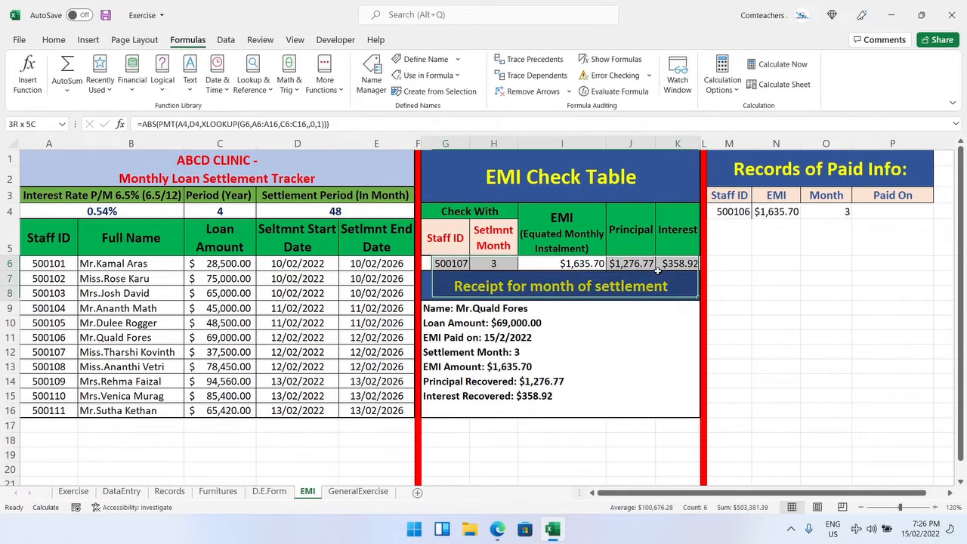
left_click(597, 332)
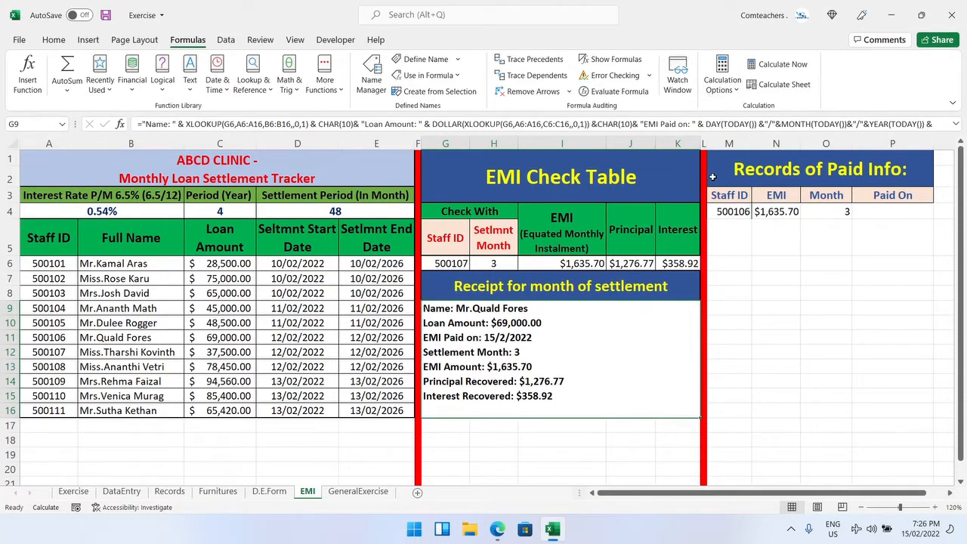
double_click(586, 263)
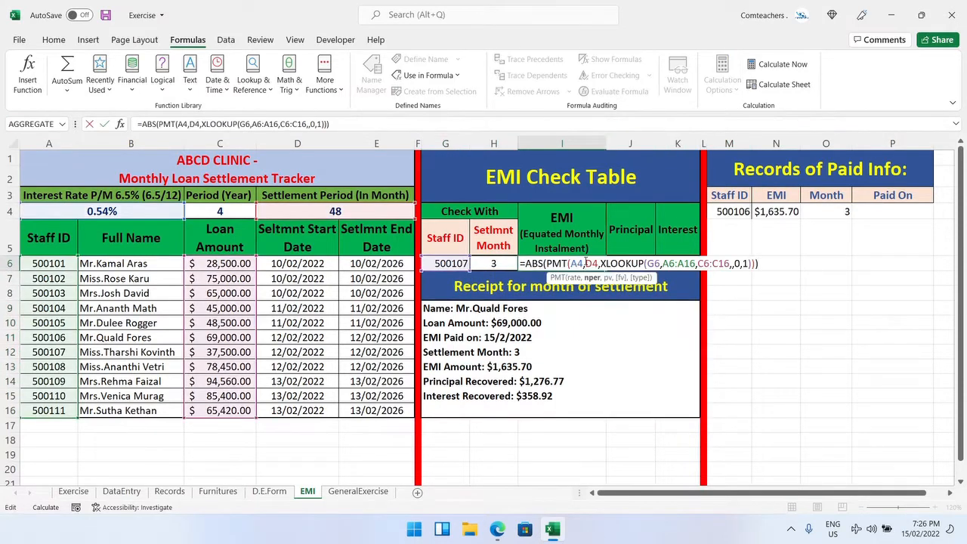
key("Return")
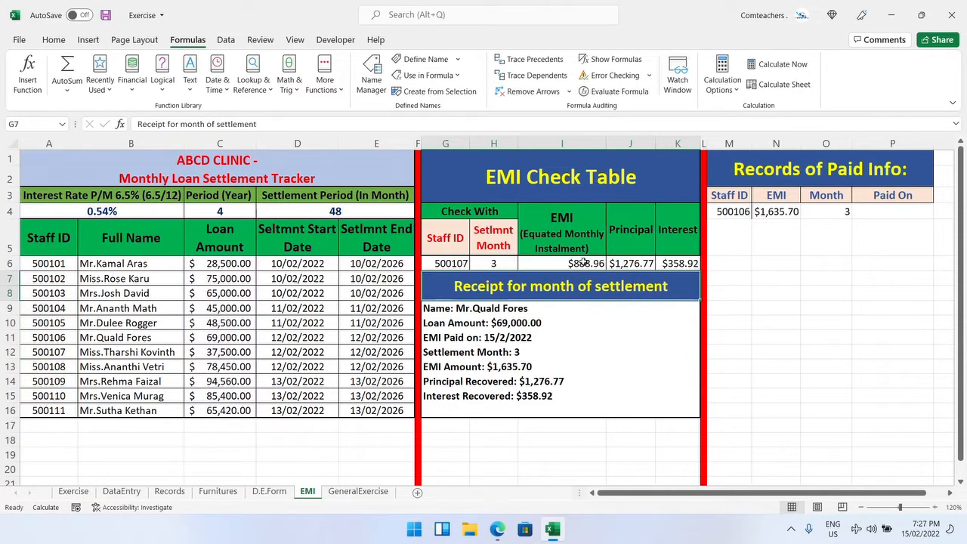
double_click(641, 261)
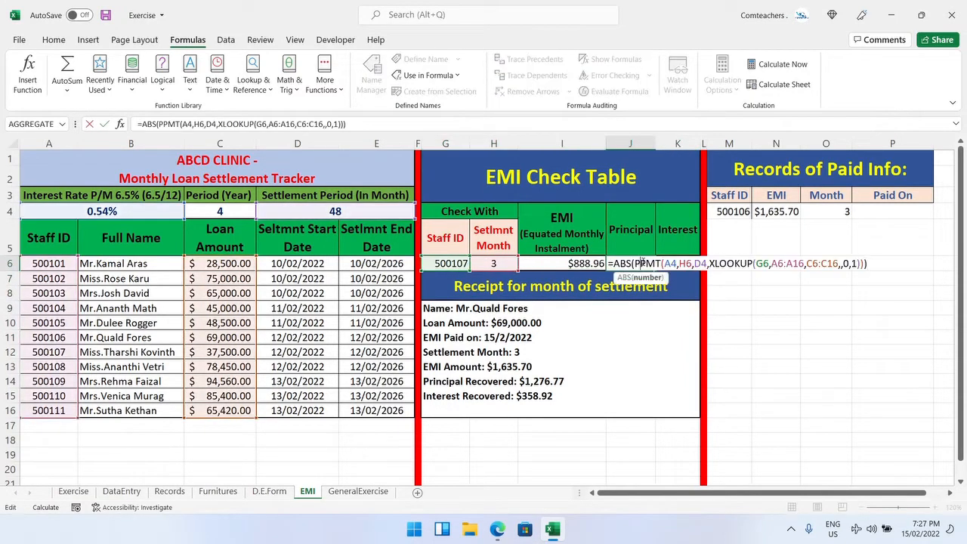
key("Return")
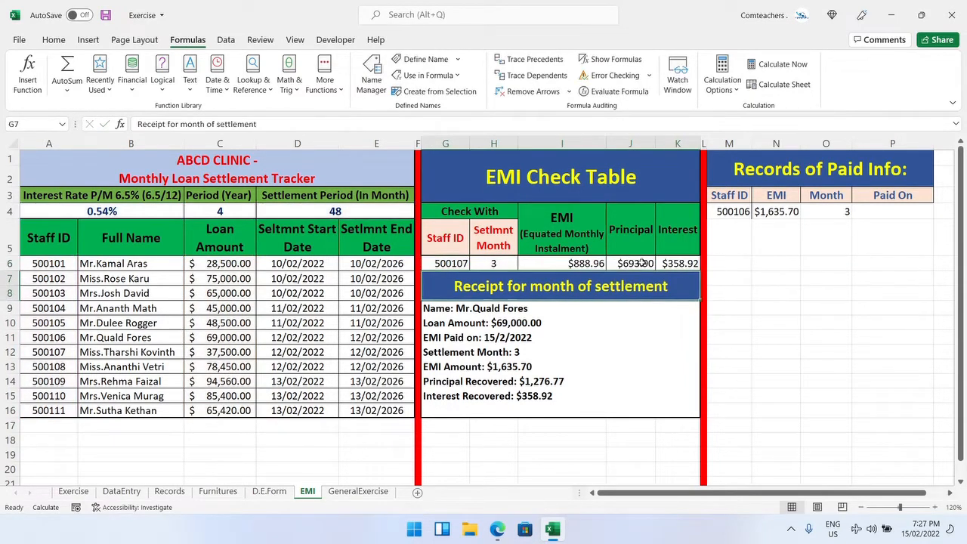
double_click(691, 261)
key("Return")
double_click(602, 334)
key("Return")
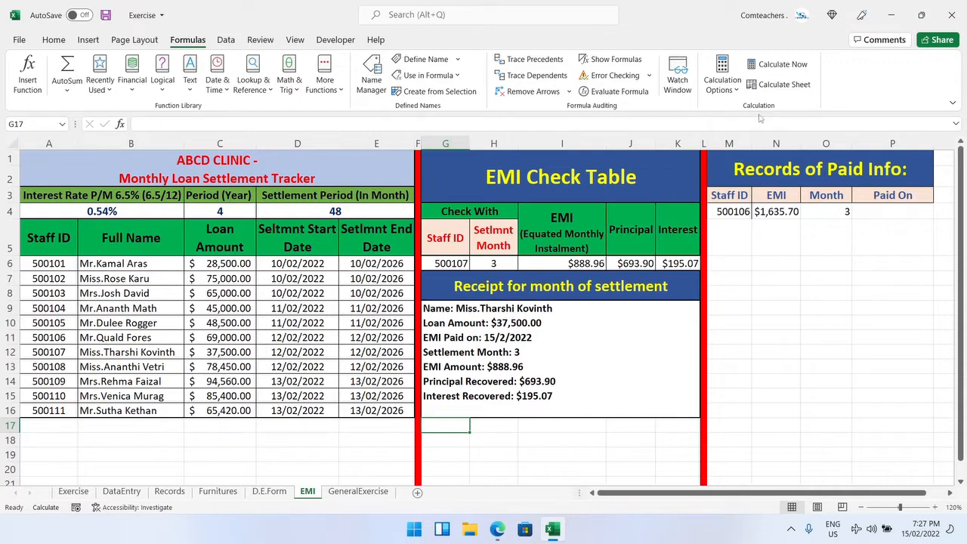
Clear the existing record in M4:P4 of the Records of Paid Info table.
left_click(723, 76)
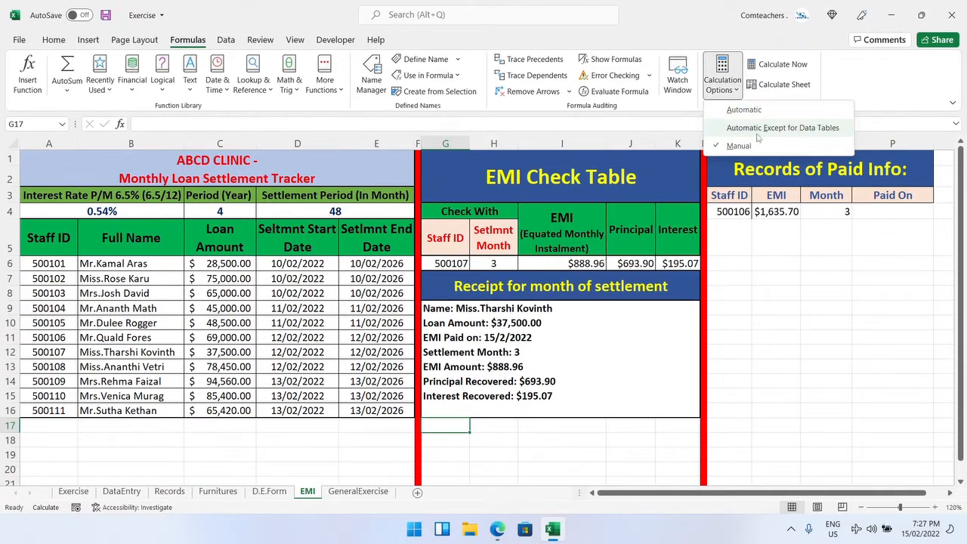
left_click(738, 222)
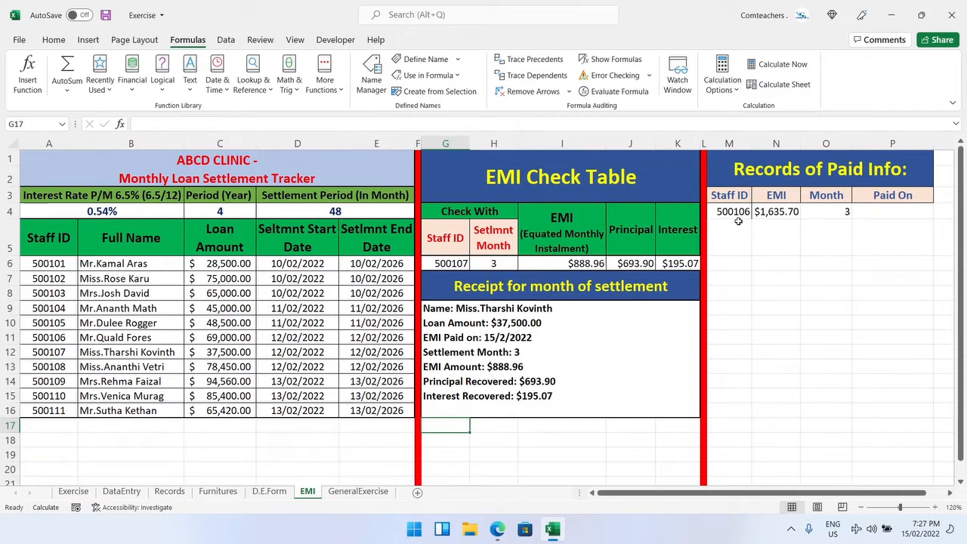
left_click_drag(733, 212, 865, 213)
key("Delete")
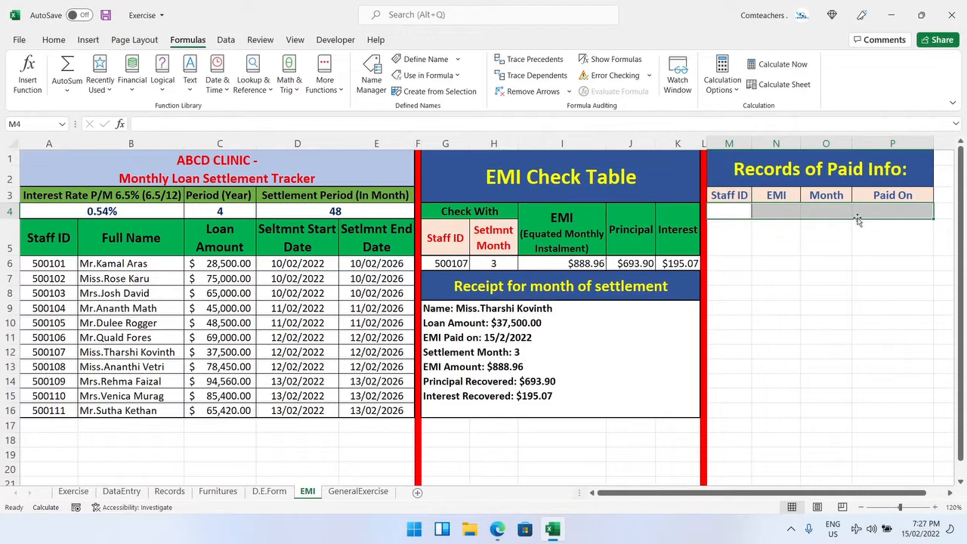
left_click(643, 428)
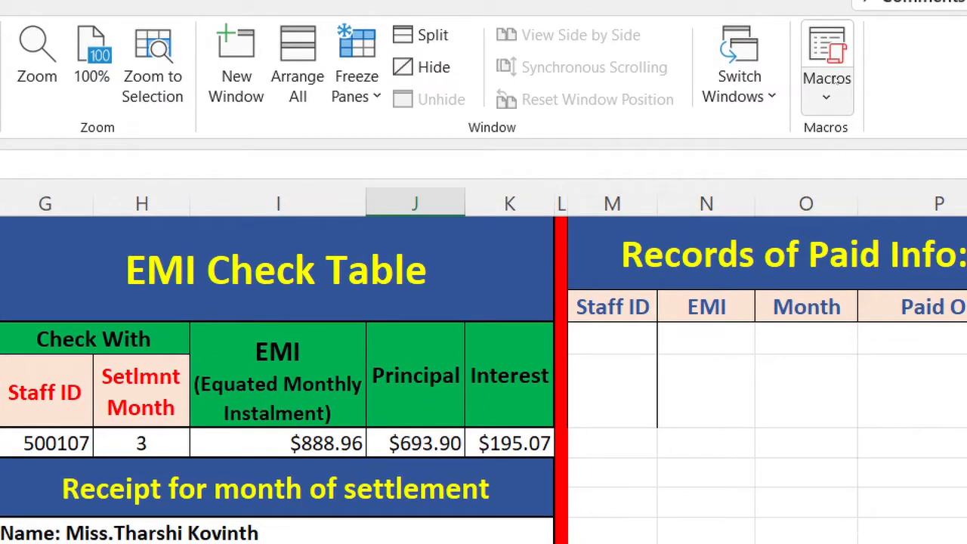
Start recording a macro named Macro1, stored in This Workbook.
left_click(840, 82)
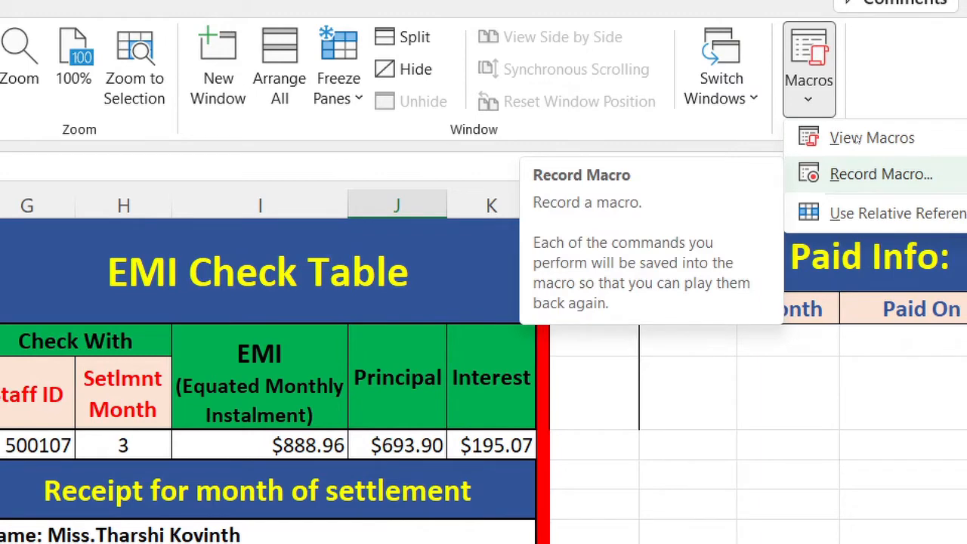
left_click(877, 174)
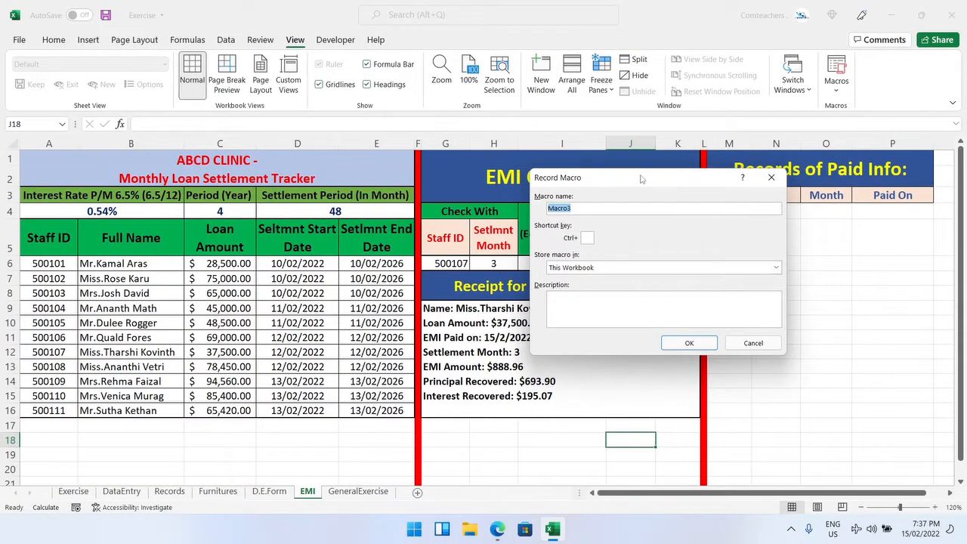
left_click_drag(640, 183, 670, 156)
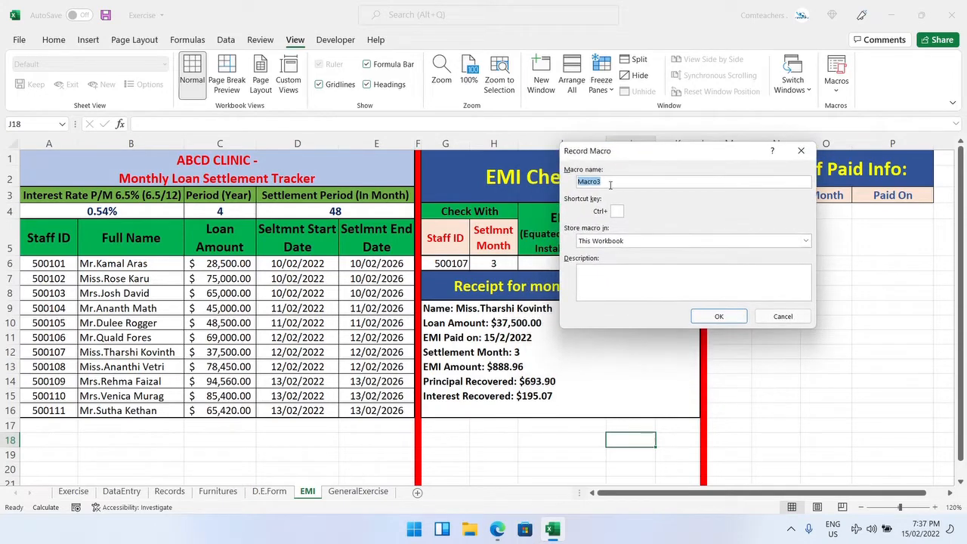
left_click(611, 184)
left_click(639, 243)
left_click(640, 244)
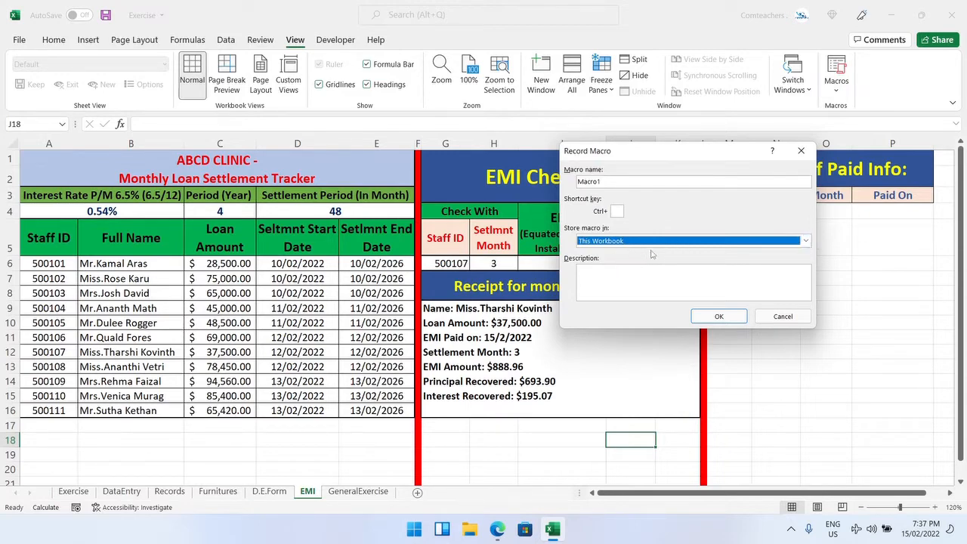
left_click(719, 317)
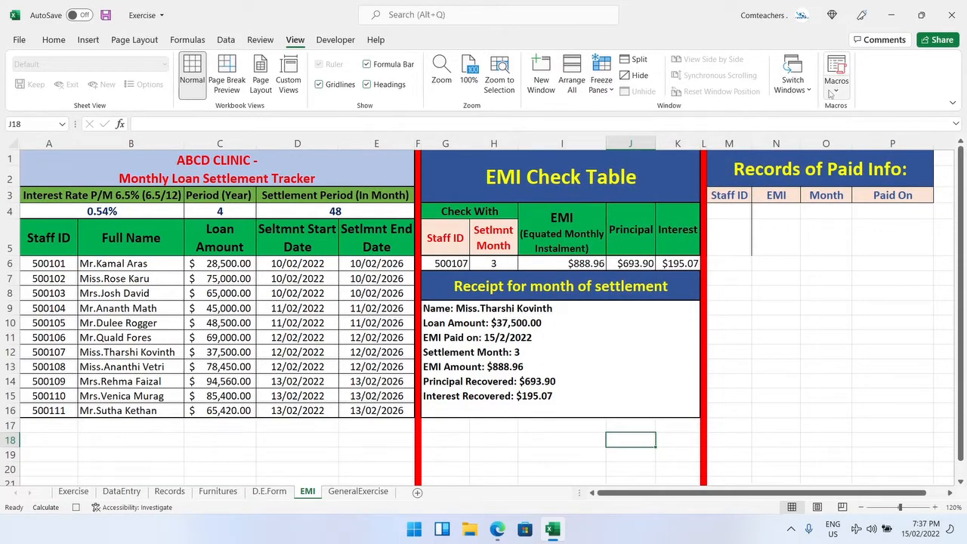
Link the Staff ID record cell M4 to the check table's staff ID with =G6.
left_click(831, 94)
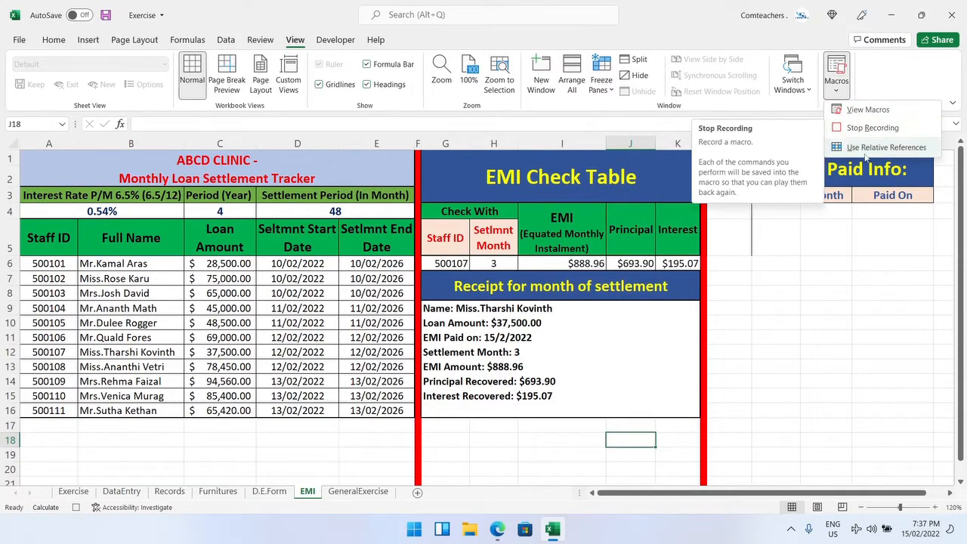
left_click(734, 213)
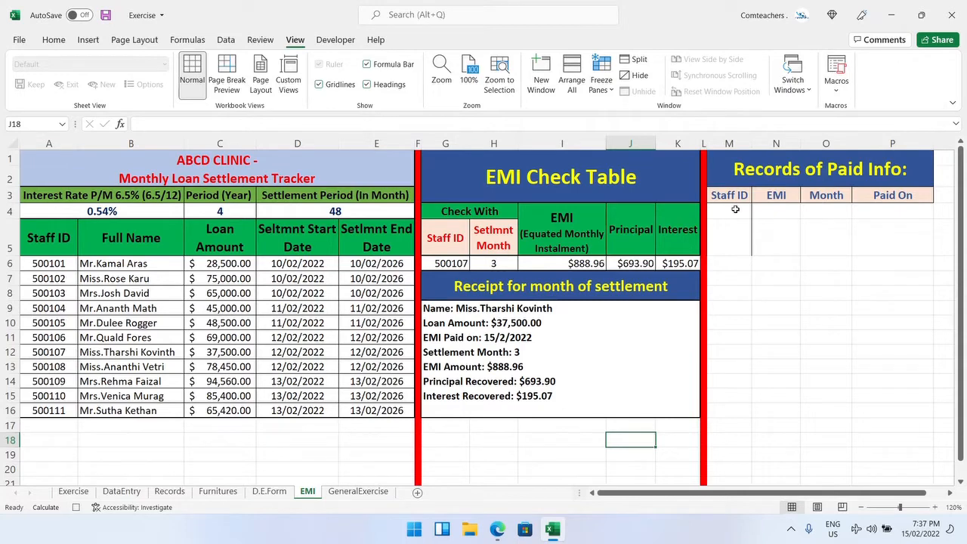
left_click(735, 210)
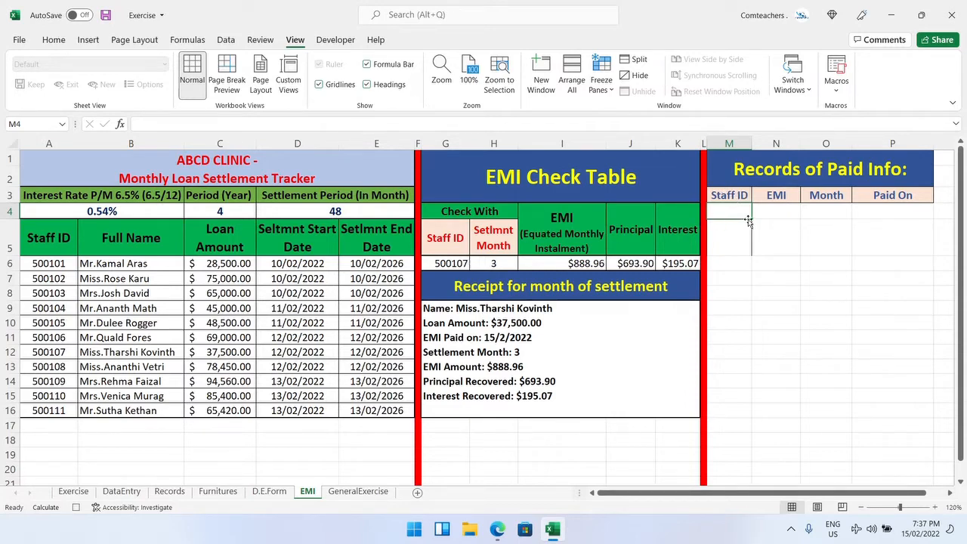
type("=")
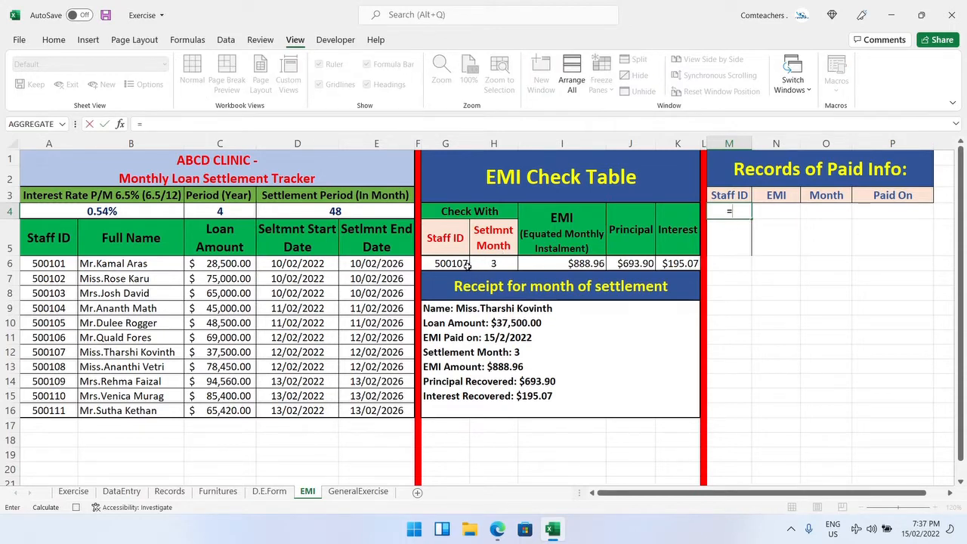
left_click(459, 263)
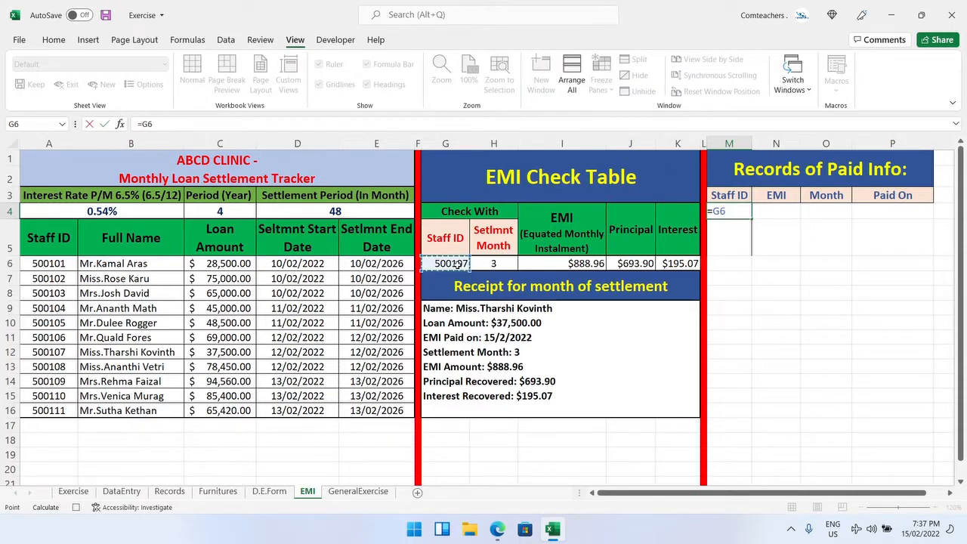
key("Return")
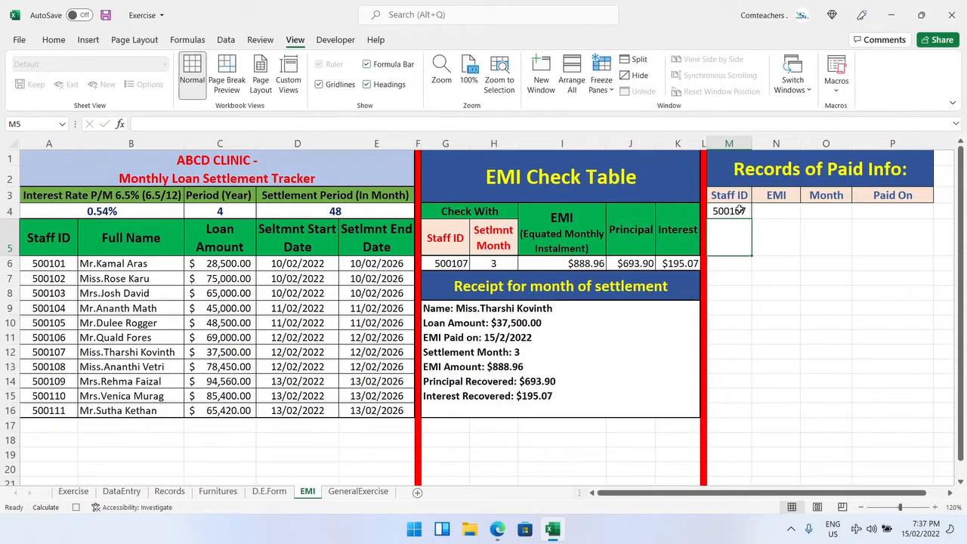
Recalculate the EMI in I6 by re-entering its formula, and link the EMI record cell N4 to it with =I6.
left_click(779, 214)
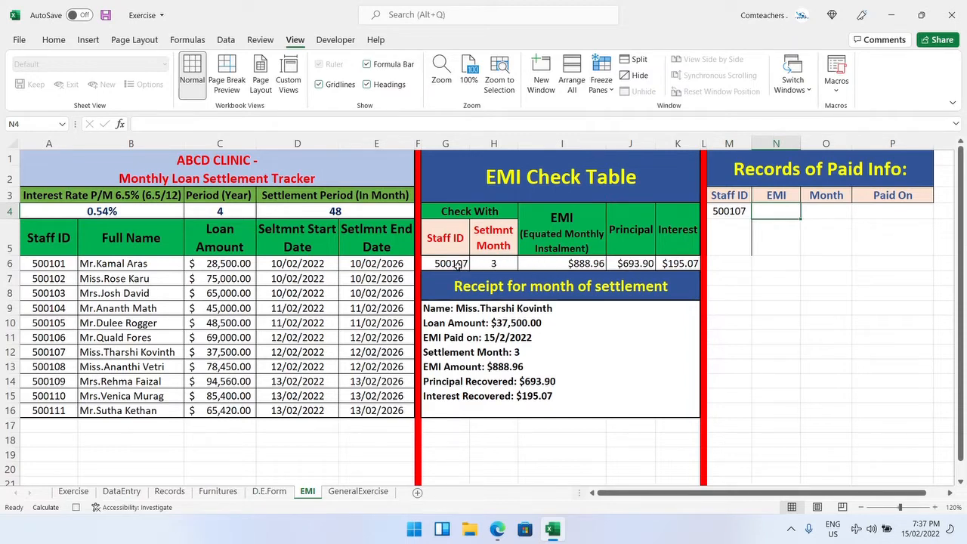
double_click(586, 263)
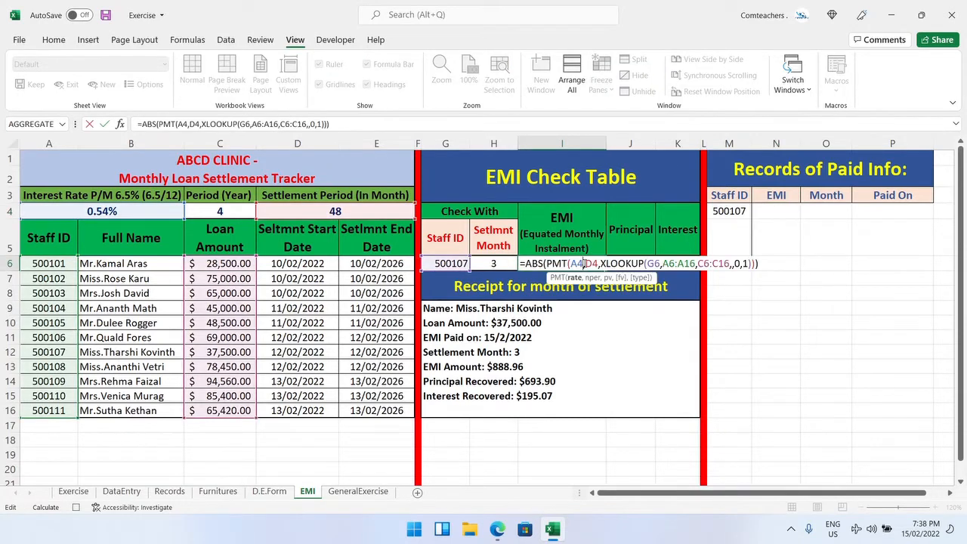
key("Return")
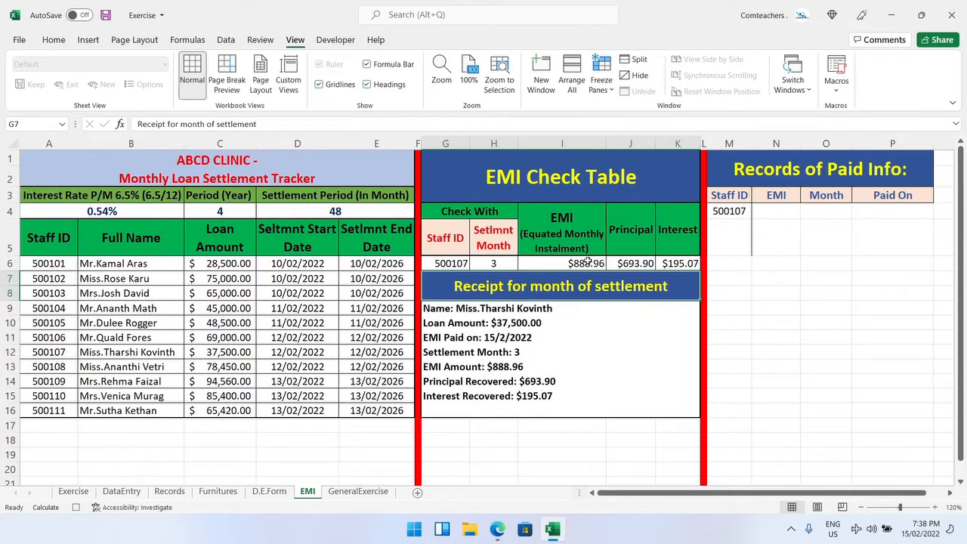
left_click(774, 211)
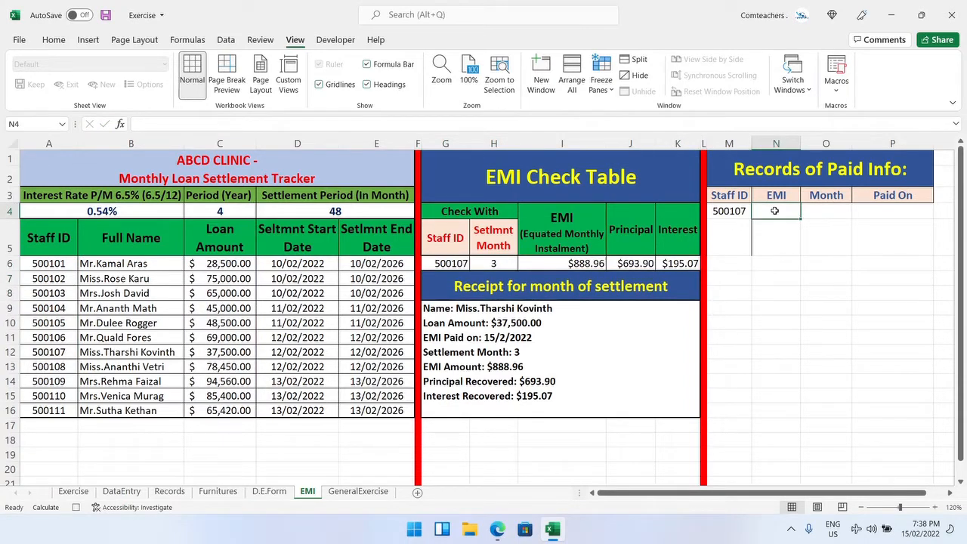
type("=")
left_click(584, 263)
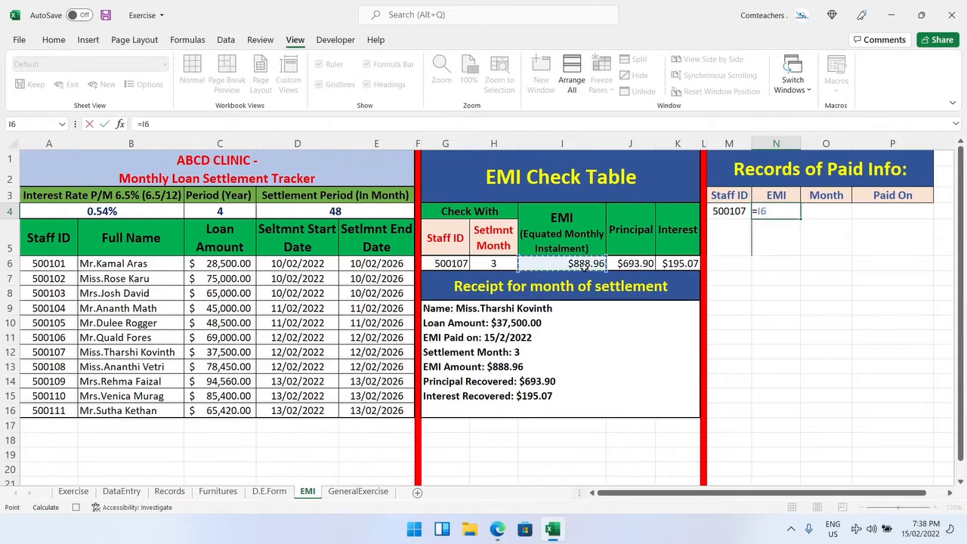
key("Return")
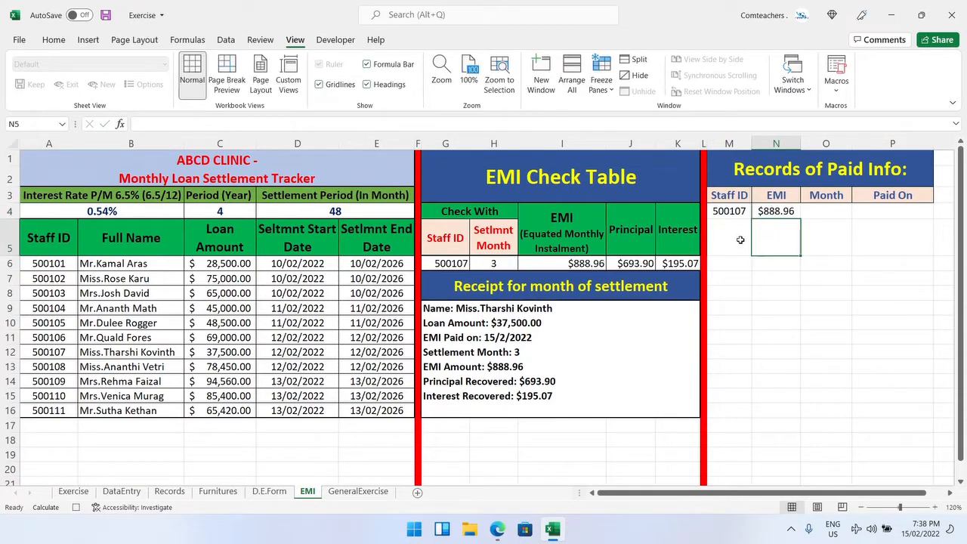
Recalculate the Principal and Interest cells J6 and K6 and the receipt in G9 by re-entering their existing formulas.
double_click(632, 264)
key("Return")
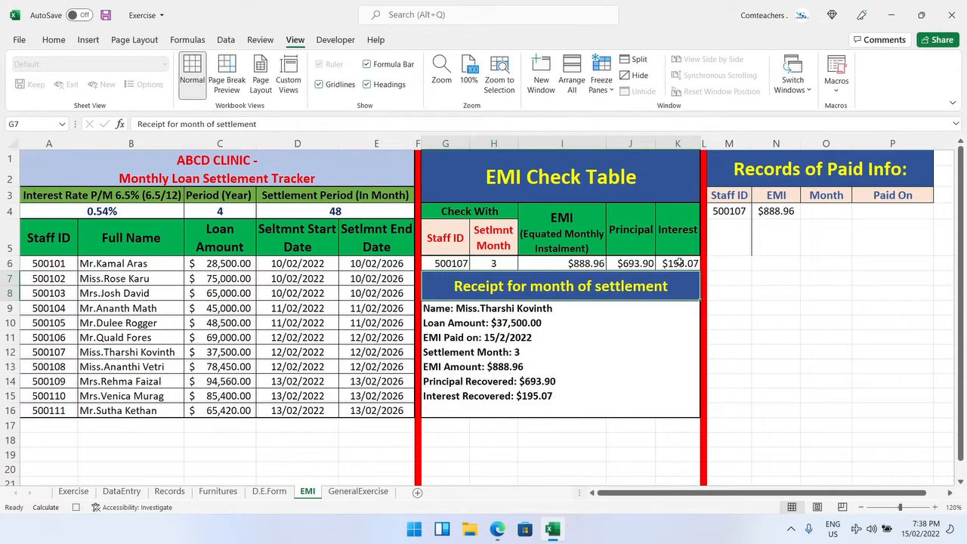
double_click(680, 263)
key("Return")
double_click(615, 338)
key("Return")
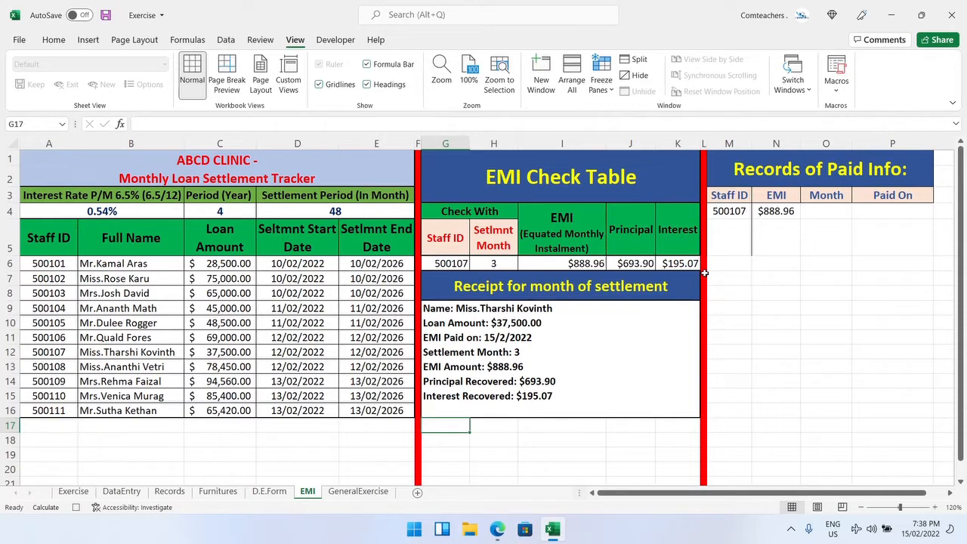
Link the Month record cell O4 to the settlement month in H6.
left_click(839, 209)
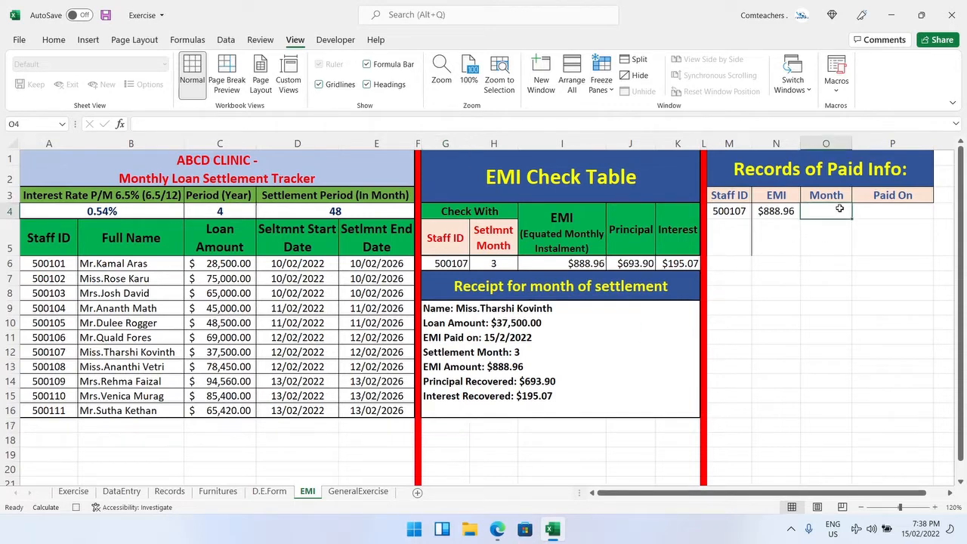
type("=")
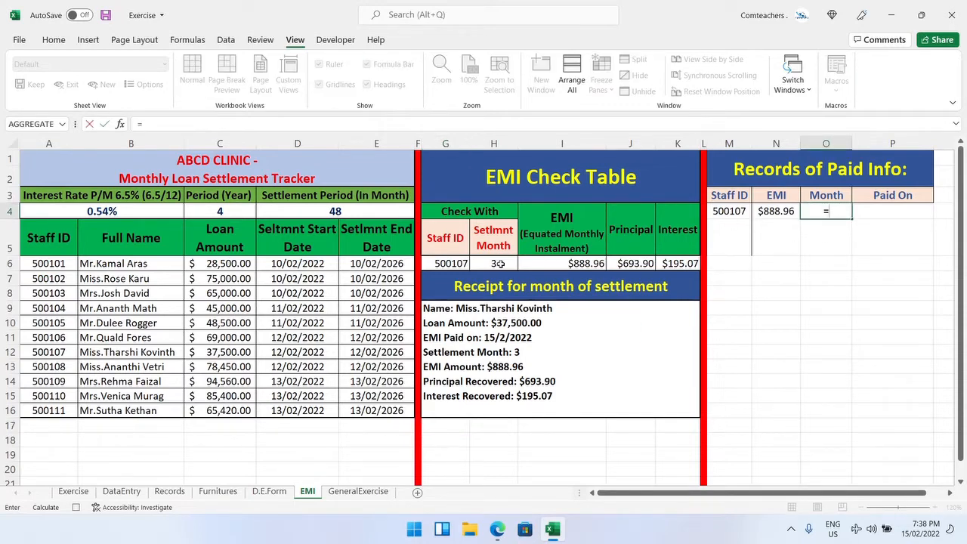
left_click(496, 263)
key("Return")
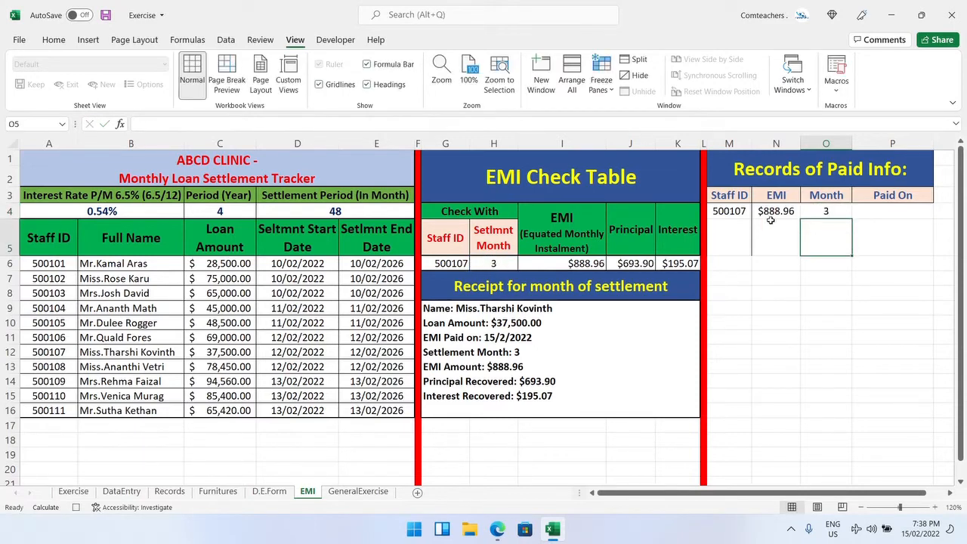
Enter =TODAY() in the Paid On record cell P4.
left_click(889, 213)
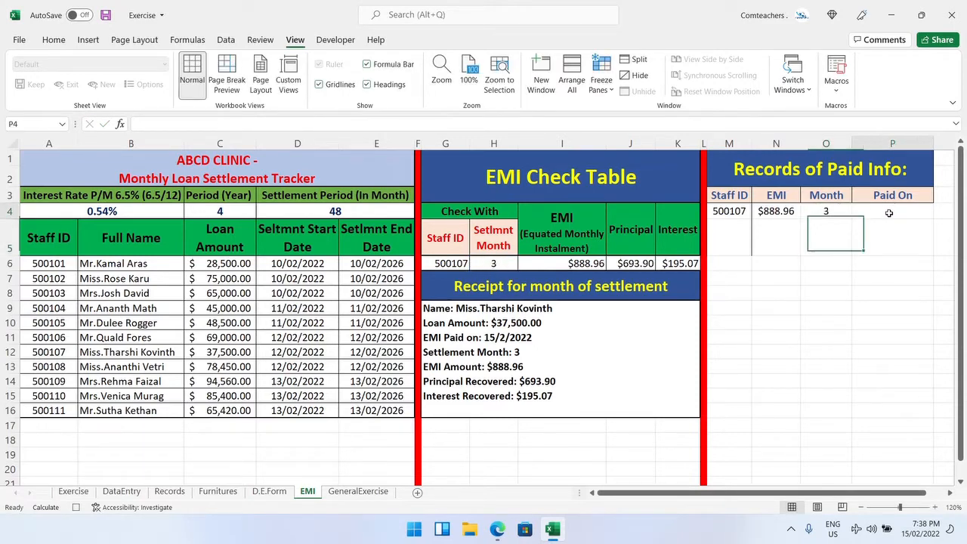
type("to")
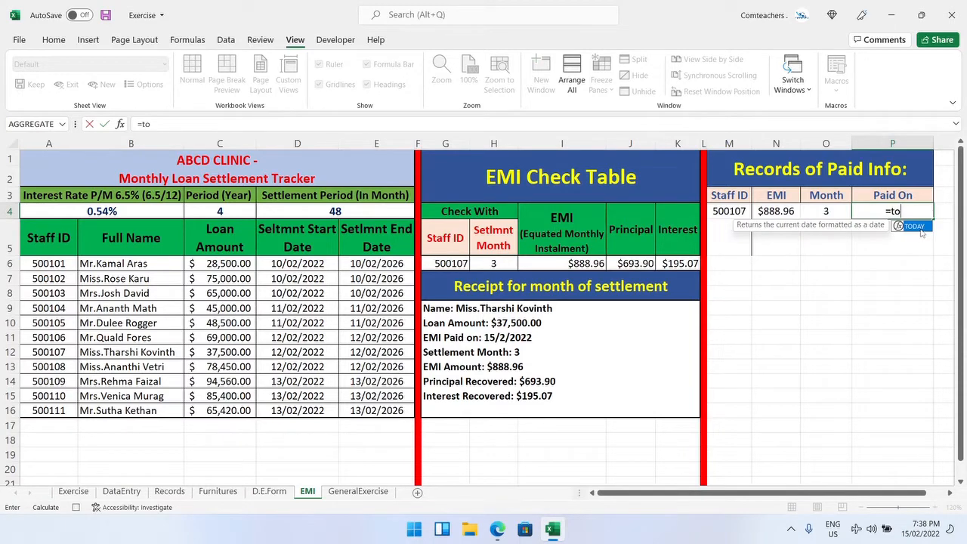
double_click(919, 227)
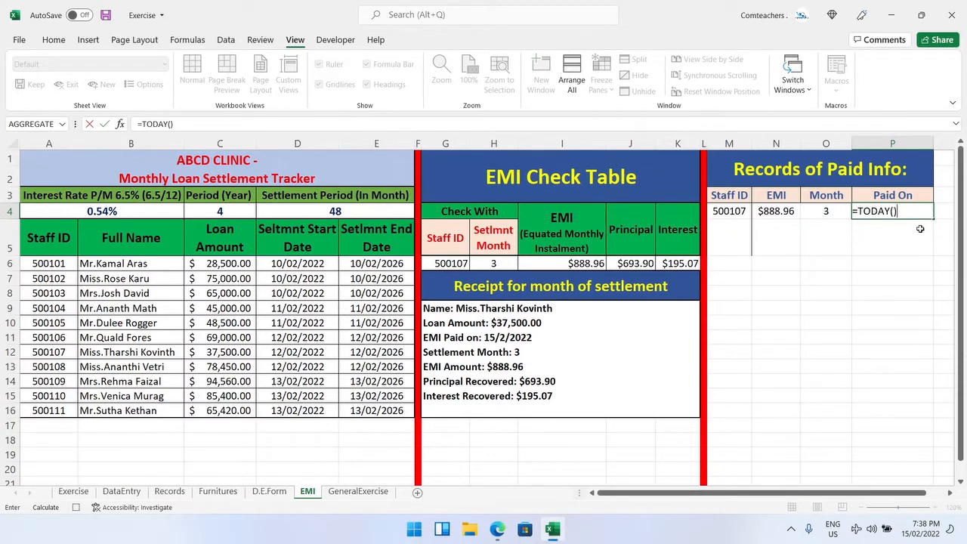
type(")")
key("Return")
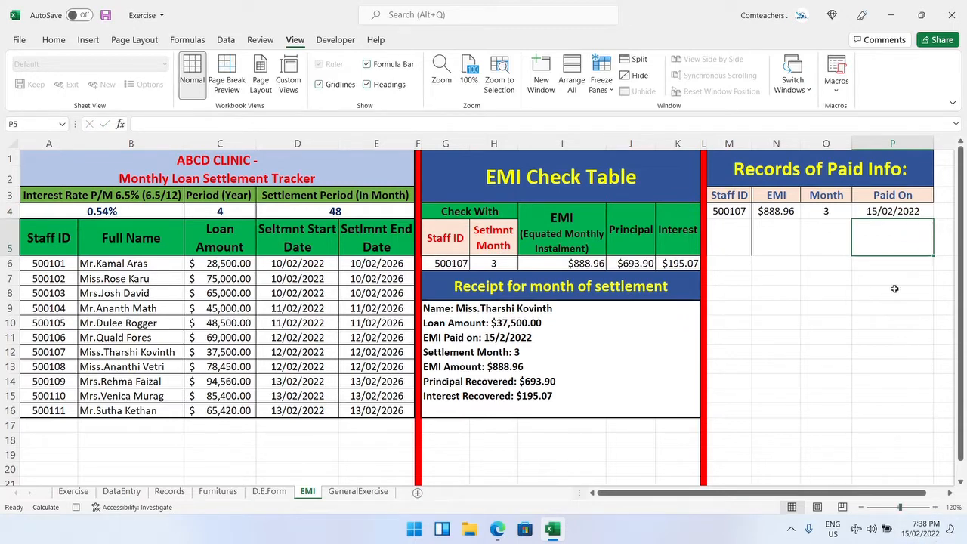
Insert blank cells at M4:P4 of the records table, shifting the existing record down.
left_click(913, 214)
left_click(733, 211)
left_click_drag(733, 212, 876, 212)
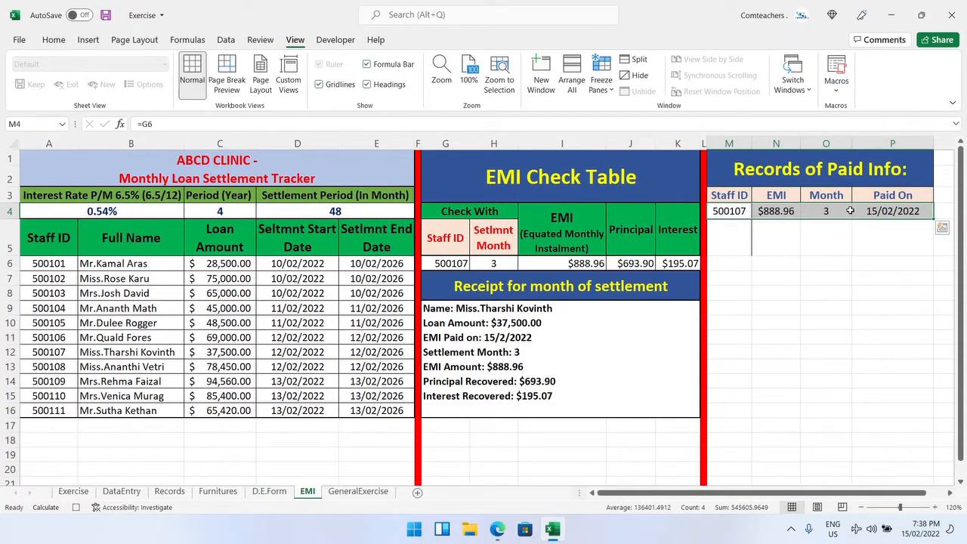
right_click(738, 217)
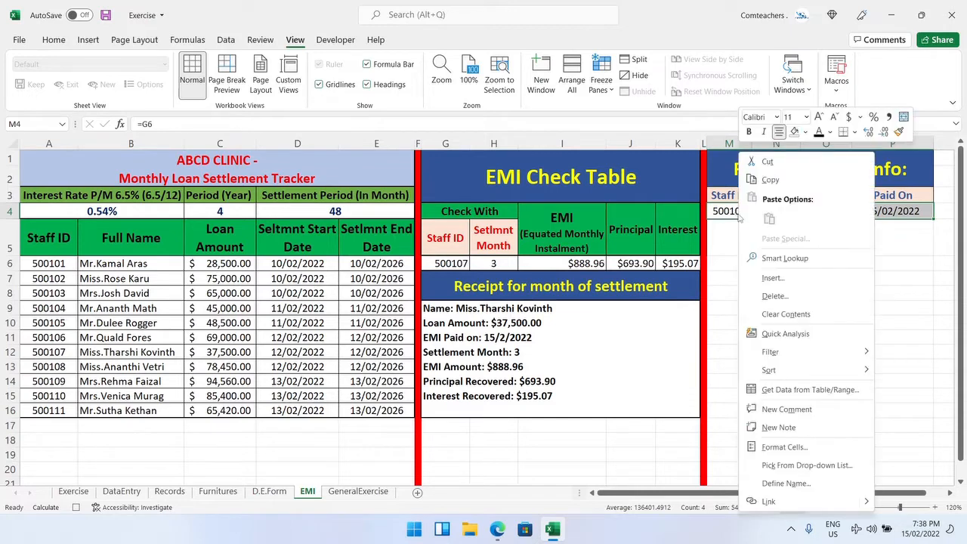
left_click(786, 279)
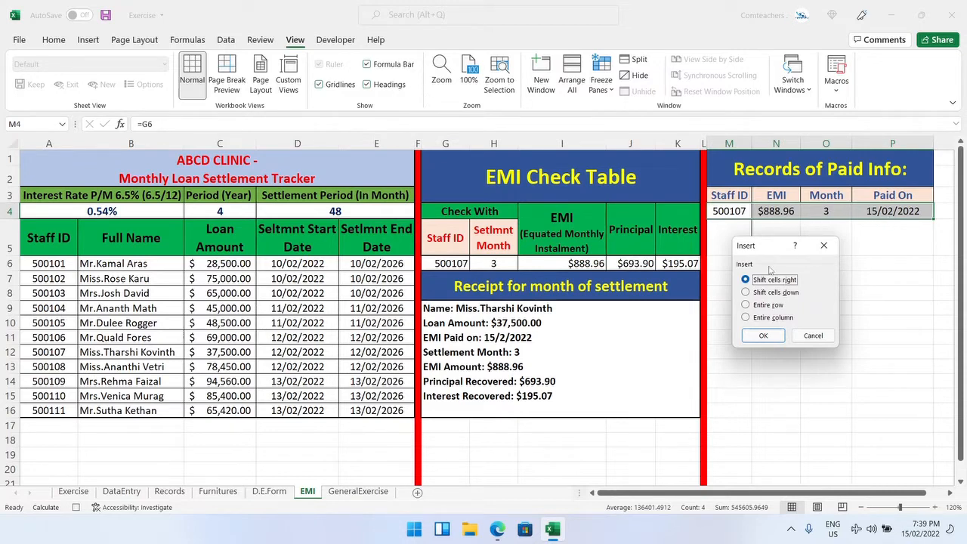
left_click(774, 295)
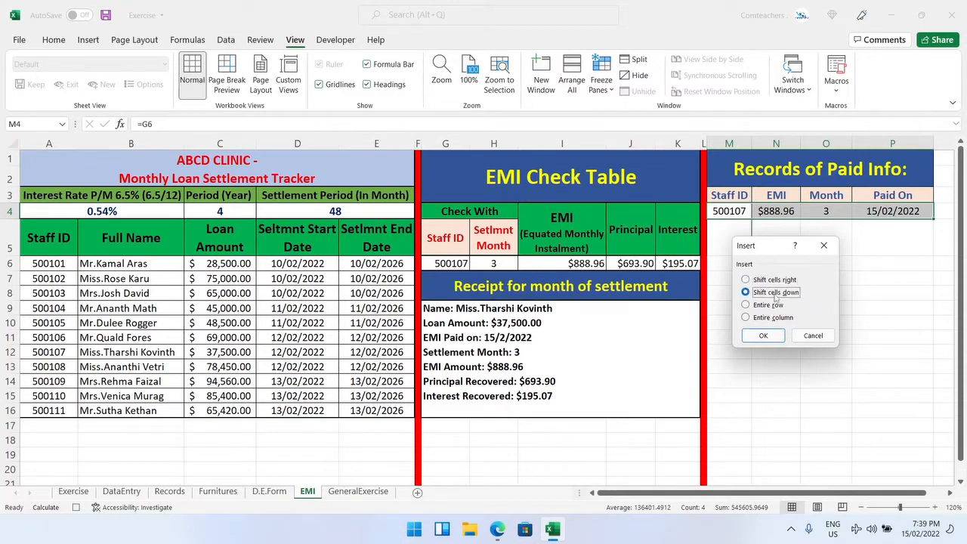
left_click(763, 336)
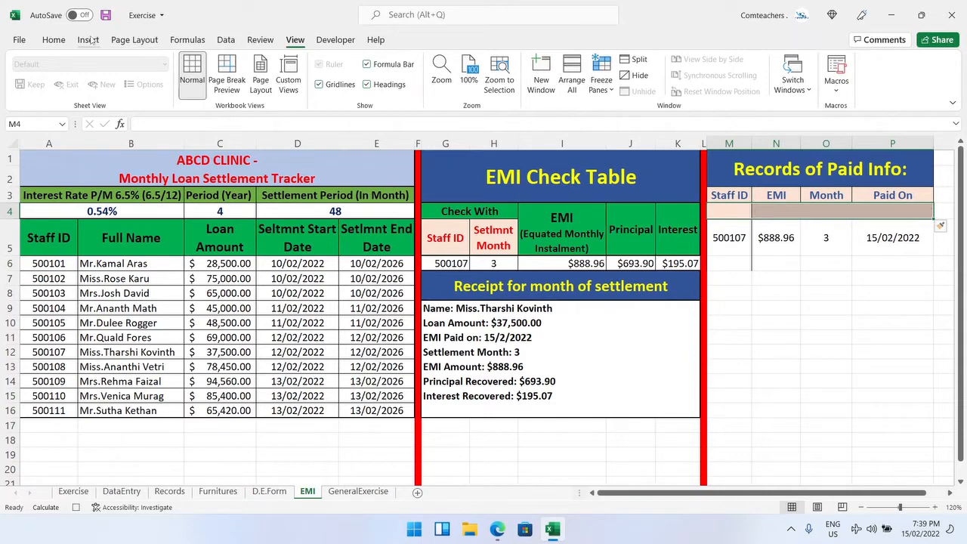
Format the blank record cells M4:P4 with non-bold 11-point text, no fill and a reset font color.
left_click(54, 39)
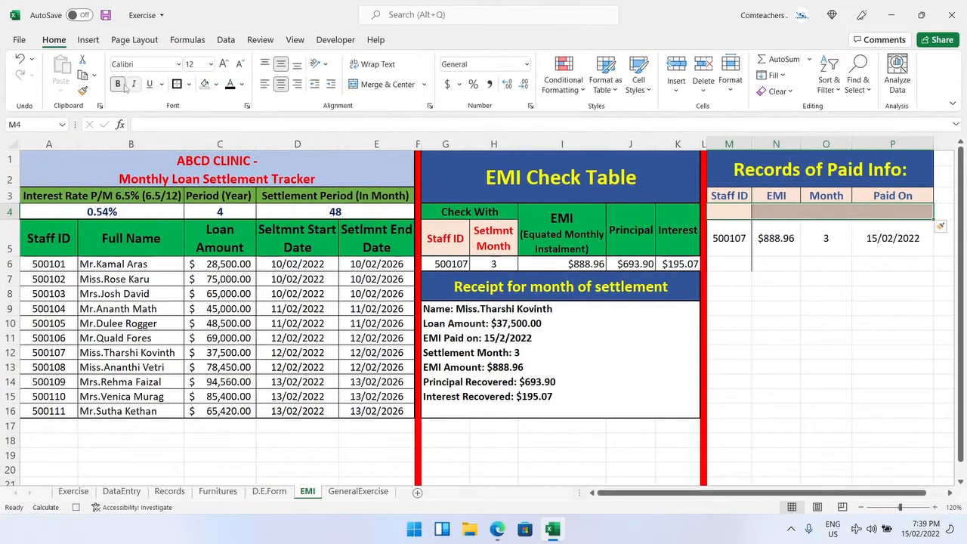
left_click(241, 64)
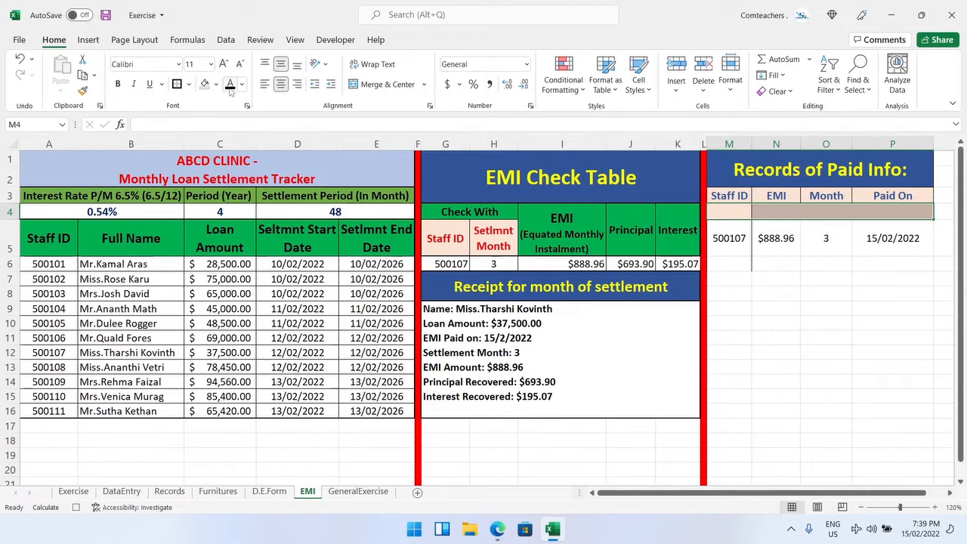
left_click(216, 84)
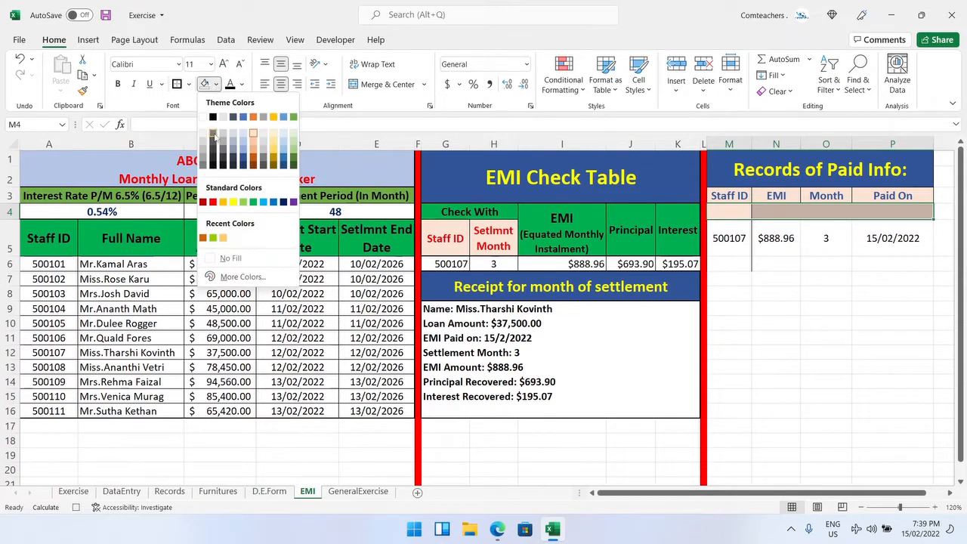
left_click(227, 257)
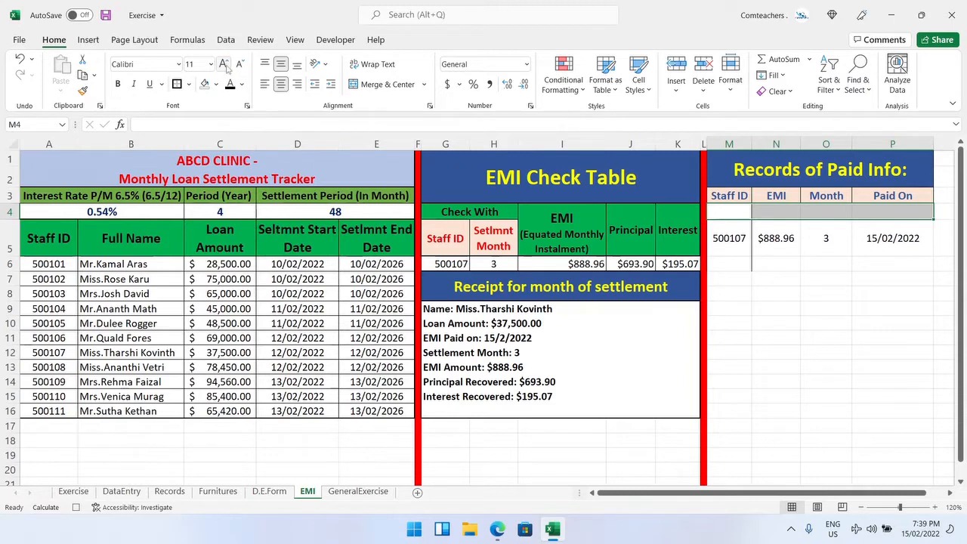
left_click(242, 85)
left_click(244, 101)
left_click(740, 214)
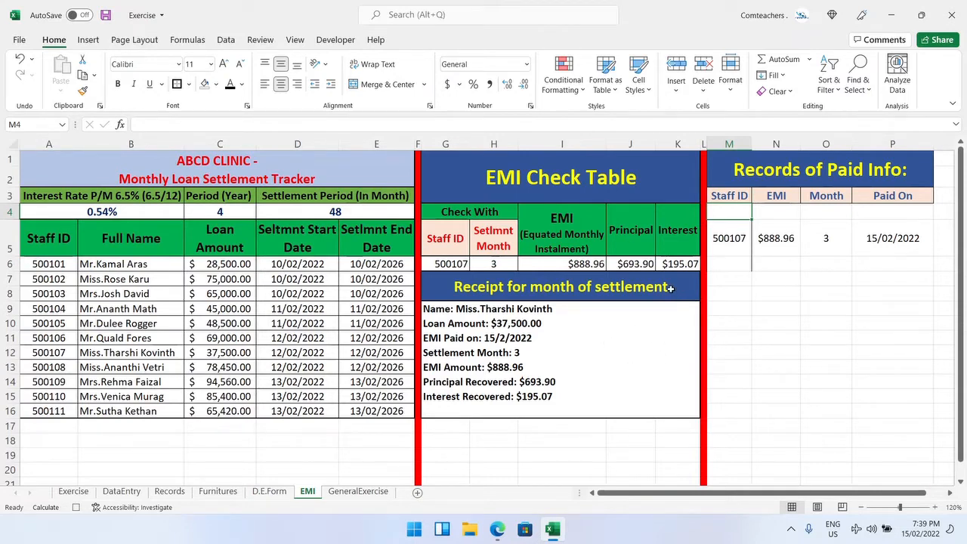
Stop recording the macro with record cell M4 selected.
left_click(304, 43)
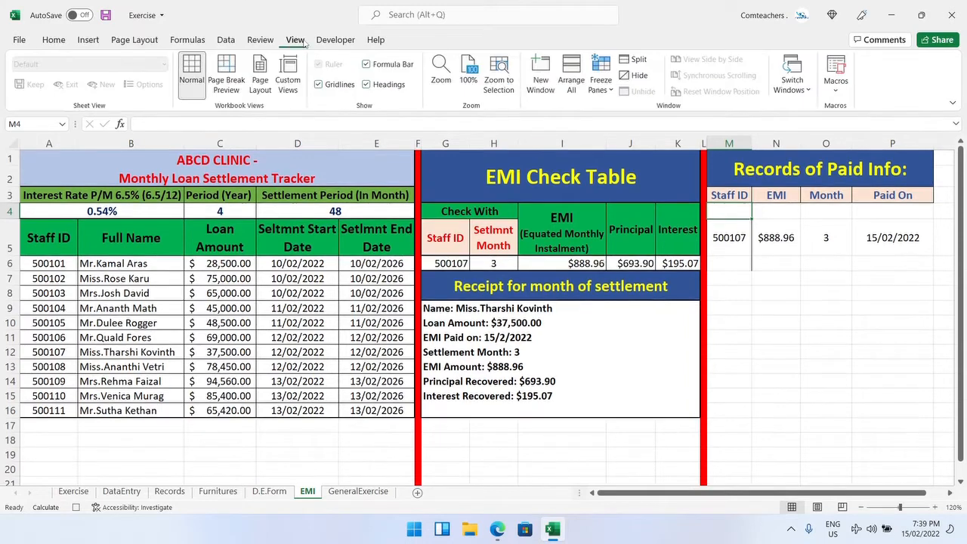
left_click(834, 94)
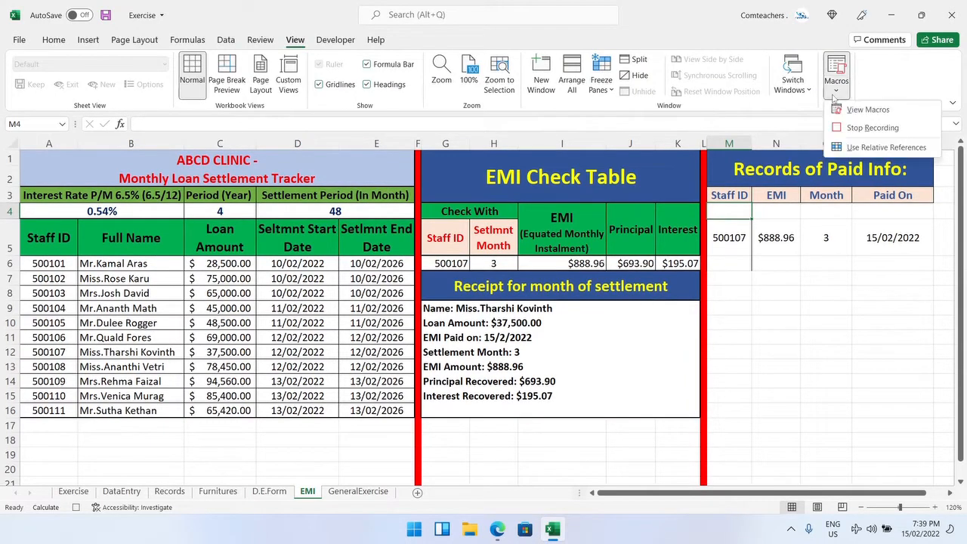
left_click(865, 128)
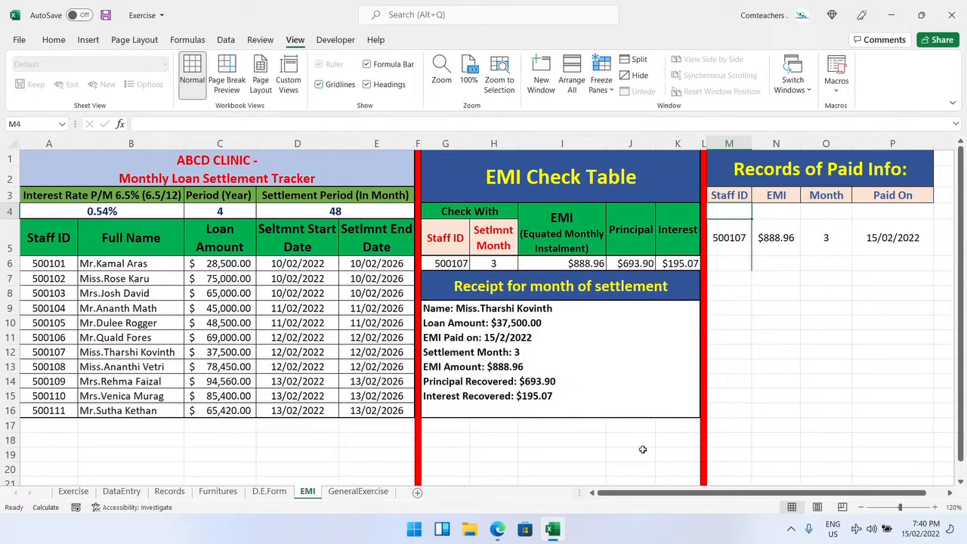
Check in the ribbon customization options that the Developer tab is enabled.
left_click(346, 43)
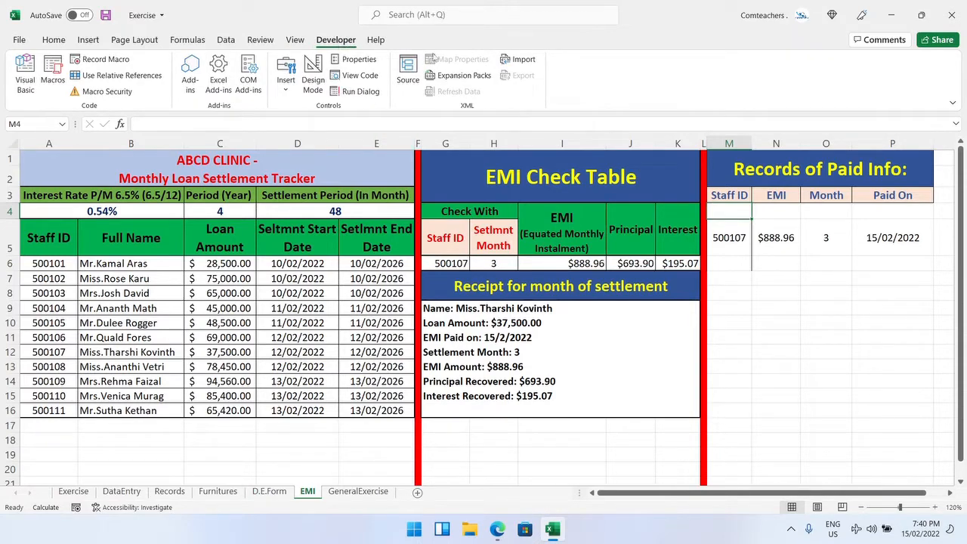
left_click(18, 41)
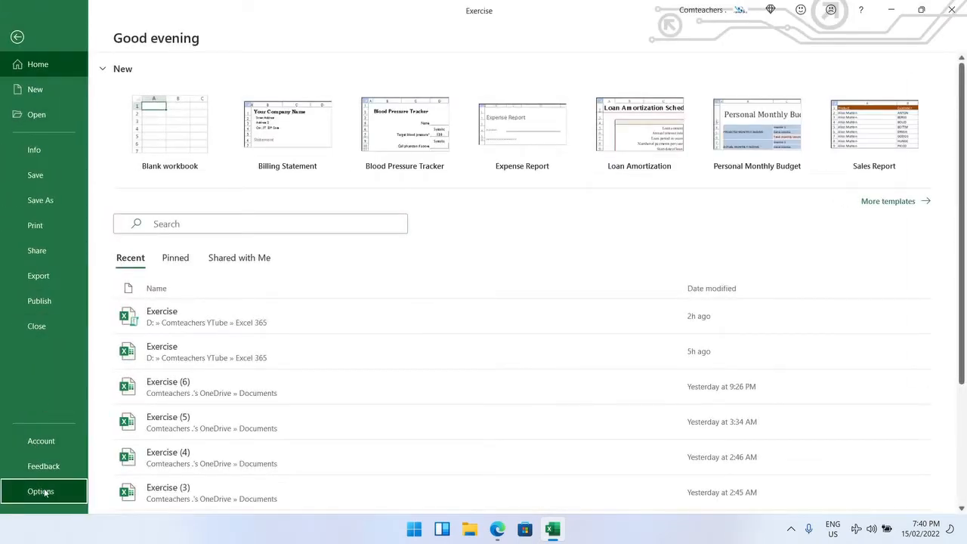
left_click(41, 491)
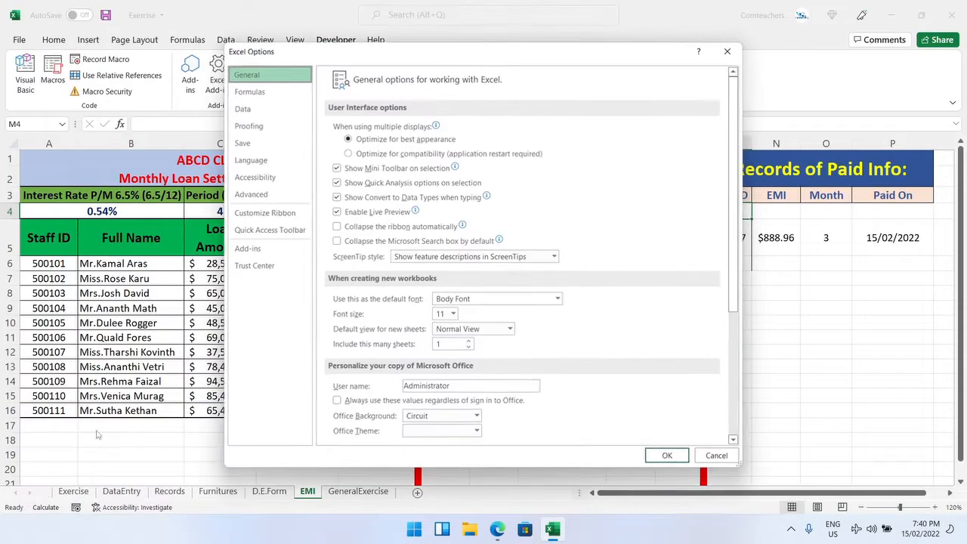
left_click(275, 216)
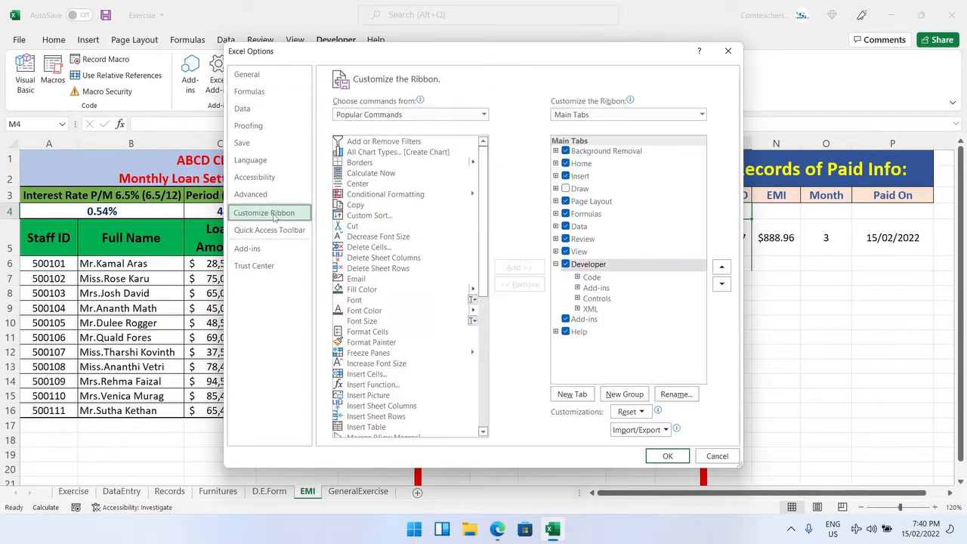
left_click(566, 265)
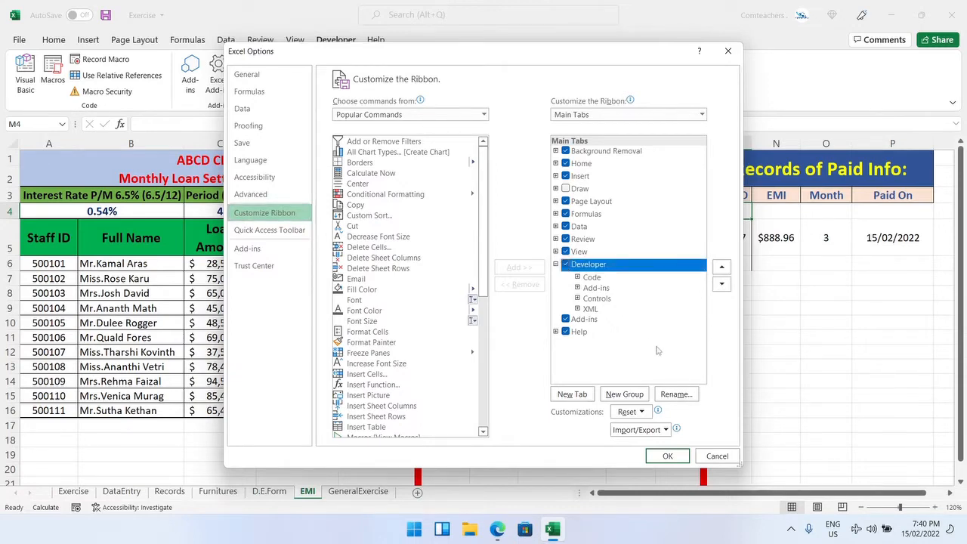
left_click(668, 455)
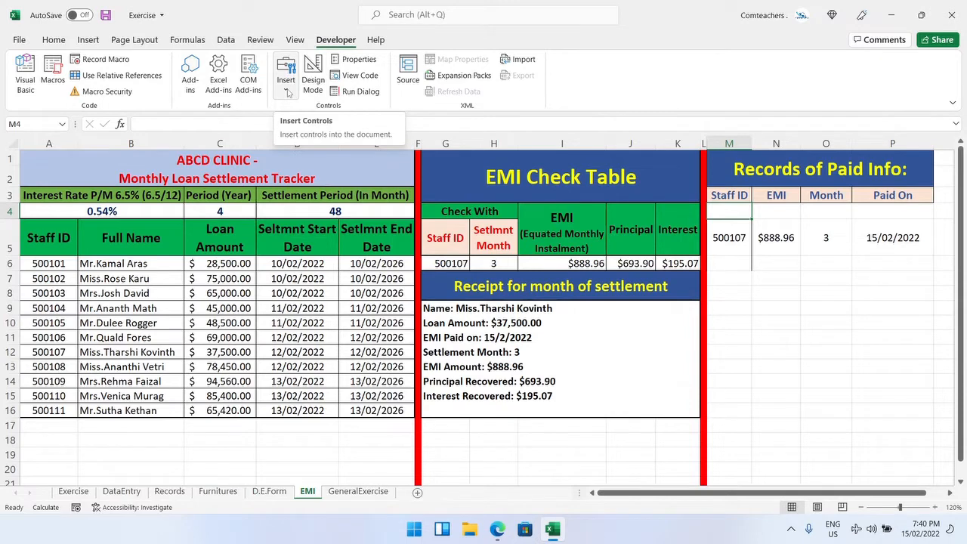
Draw a form control button below the receipt, around rows 18 to 19 of columns J:K, and assign Macro1 to it.
left_click(286, 83)
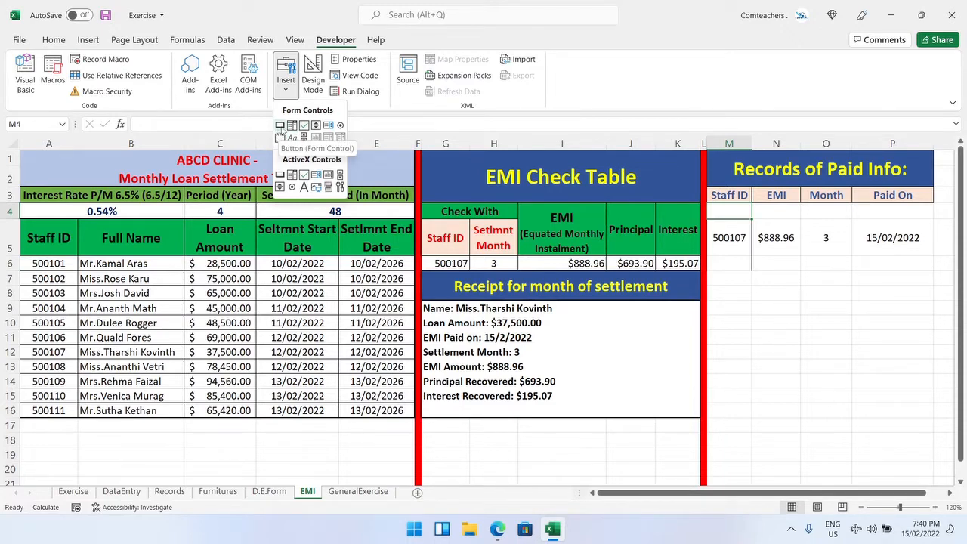
left_click(279, 127)
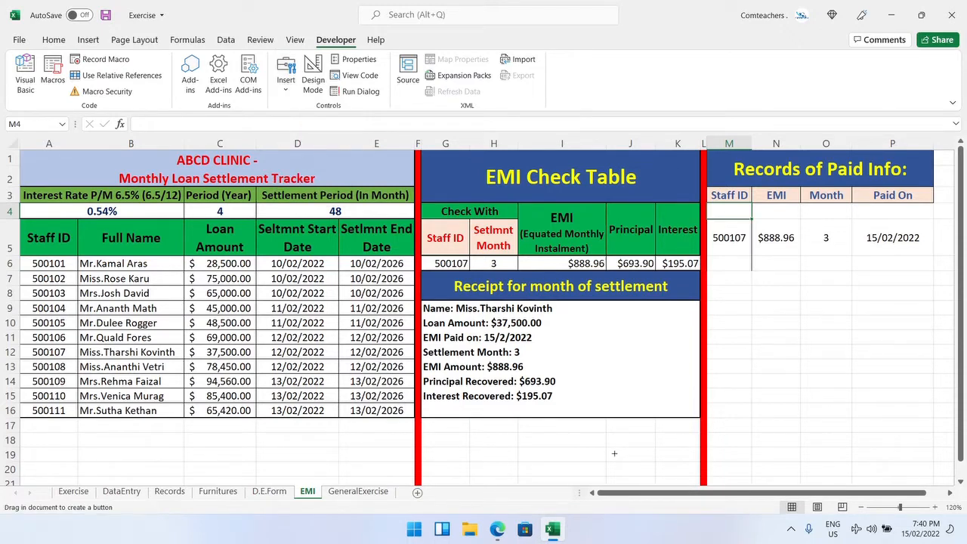
left_click_drag(586, 435, 678, 462)
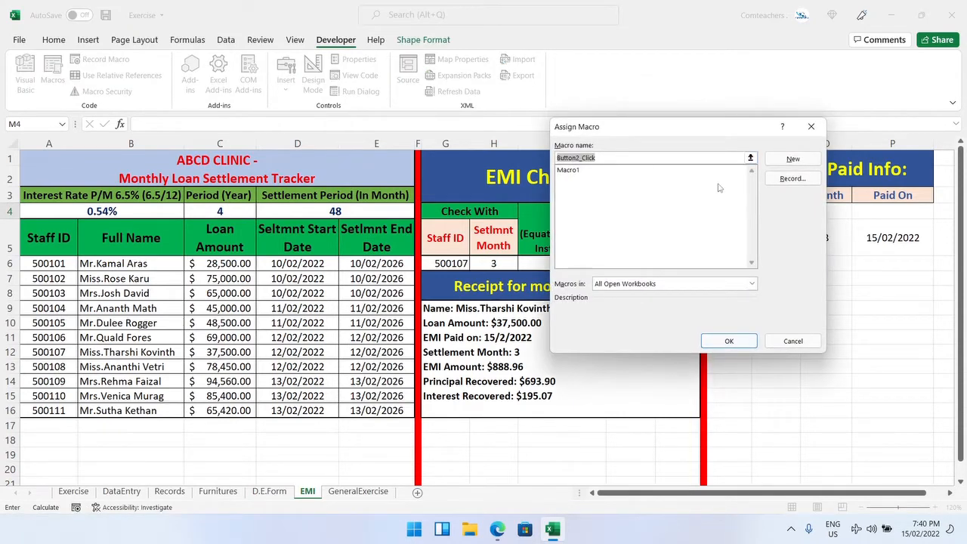
left_click(576, 171)
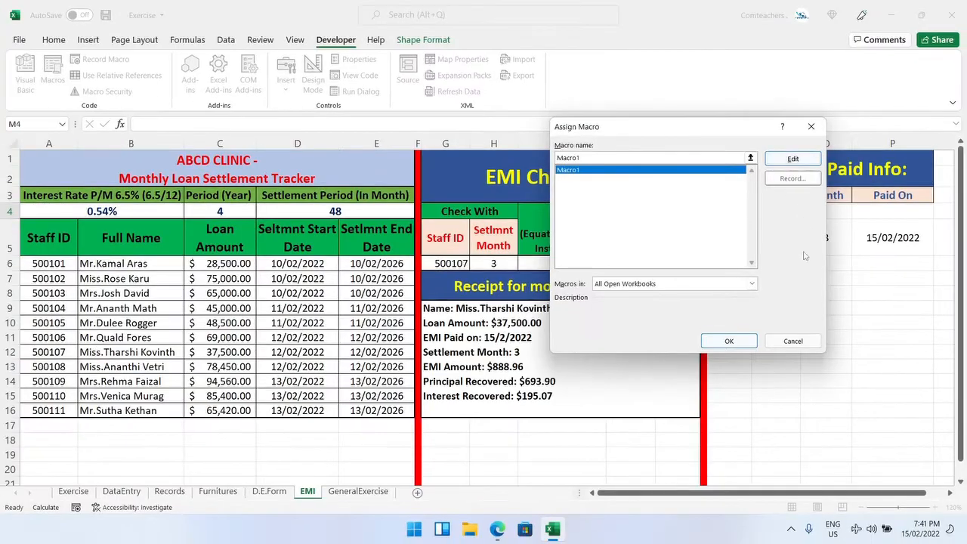
left_click(728, 341)
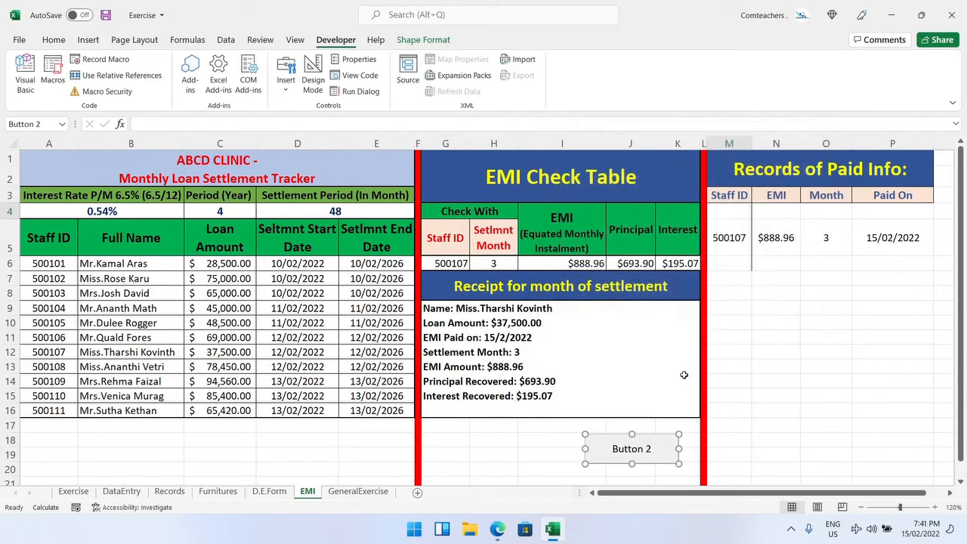
Replace the caption of the new form control button with OK and deselect it.
left_click(641, 448)
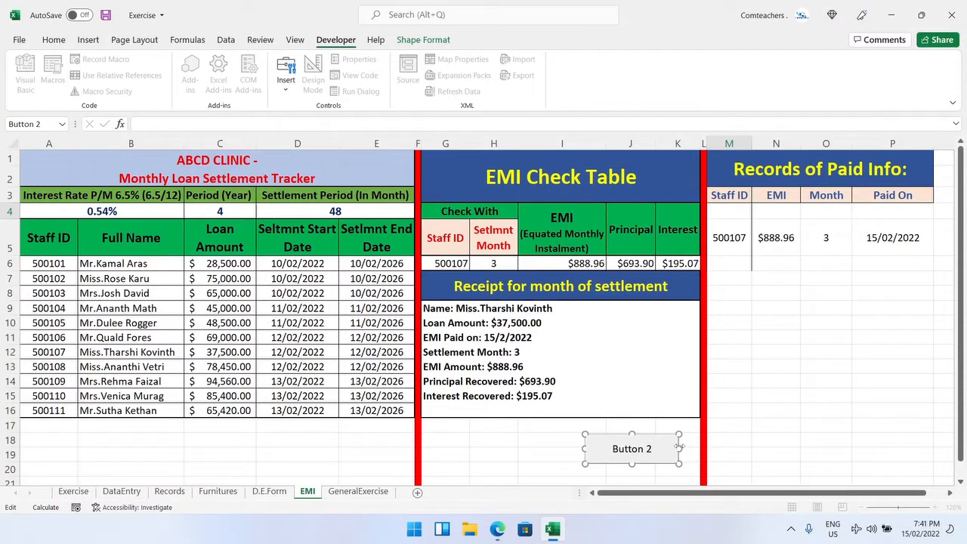
key("Delete")
key("Delete")
key("Delete")
key("Delete")
key("Delete")
key("Delete")
key("Delete")
key("Delete")
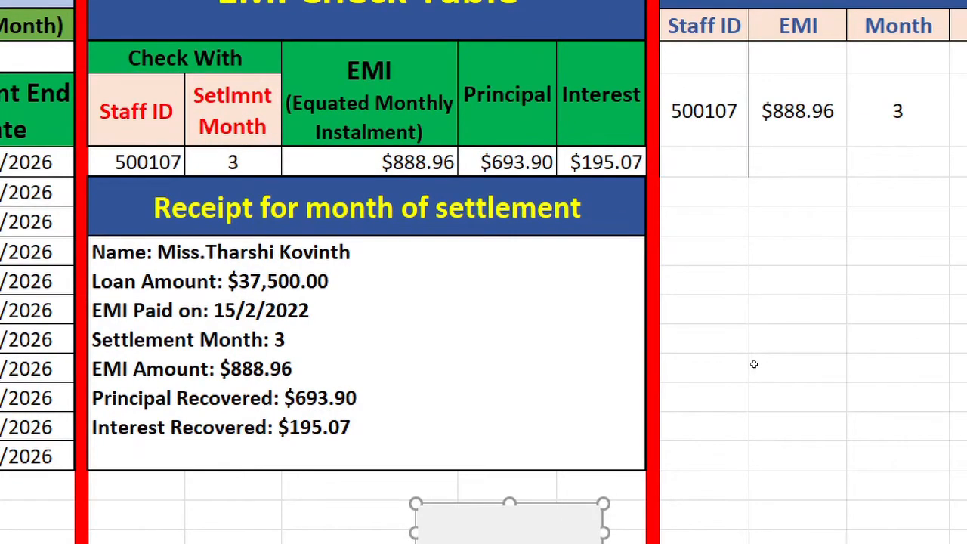
type("OK")
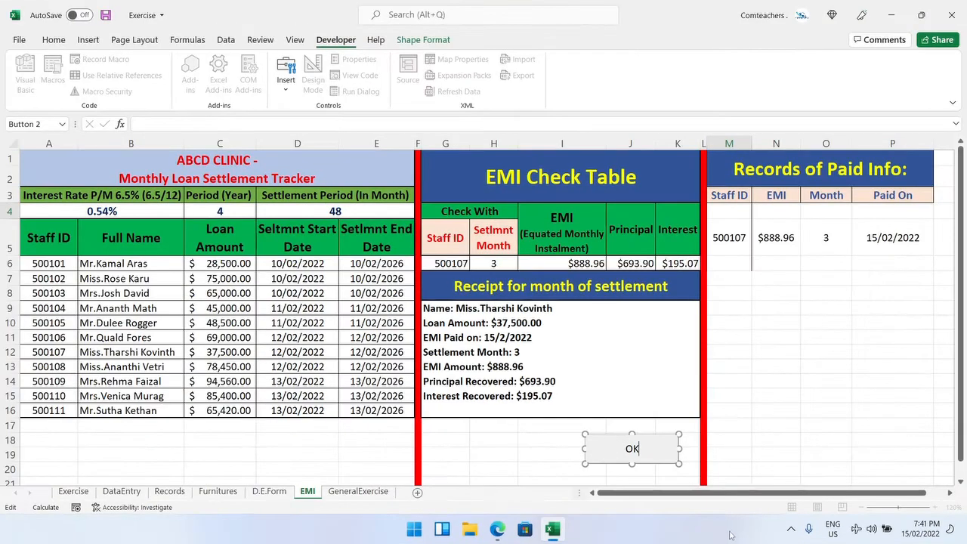
left_click(706, 364)
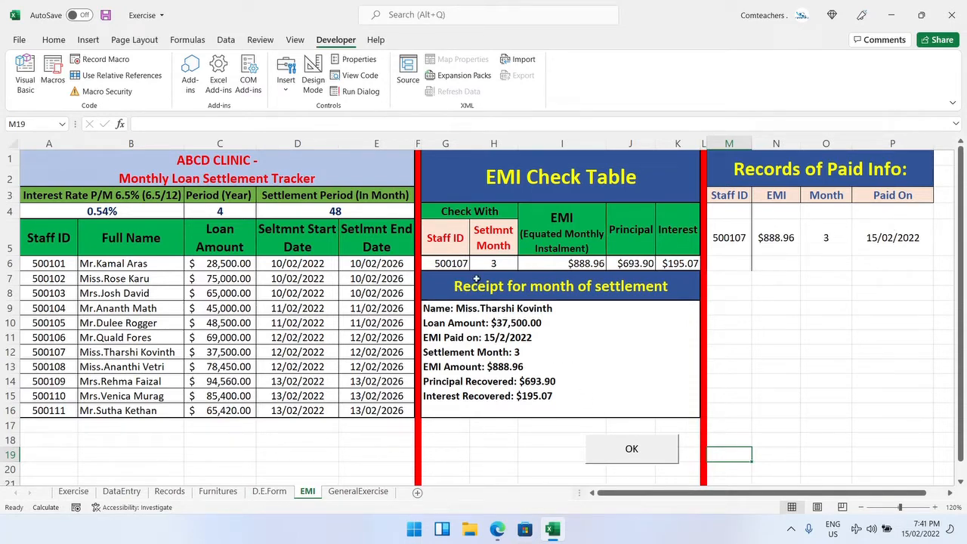
Enter the staff ID listed in A14 into G6, set the settlement month in H6 to 4, and run the OK button's macro.
double_click(463, 262)
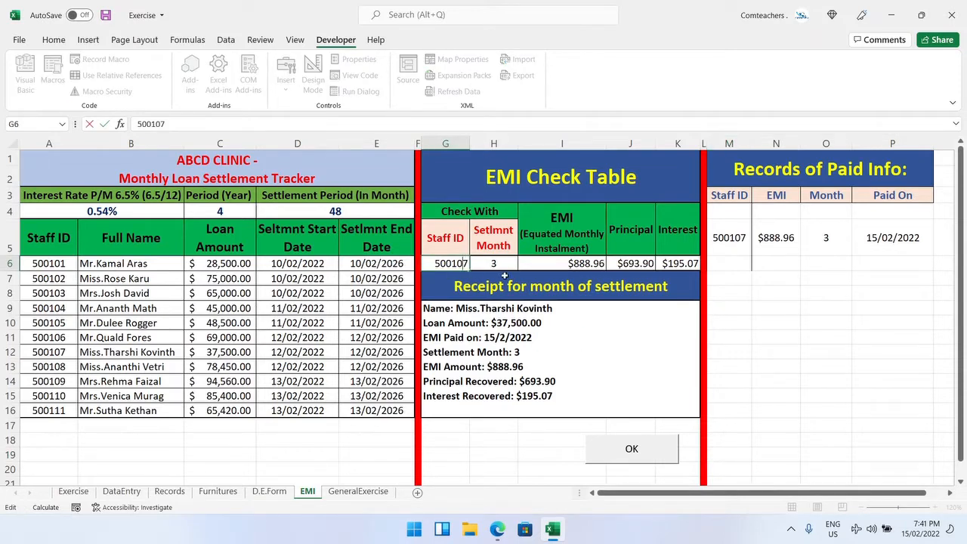
key("BackSpace")
type("9")
left_click(505, 264)
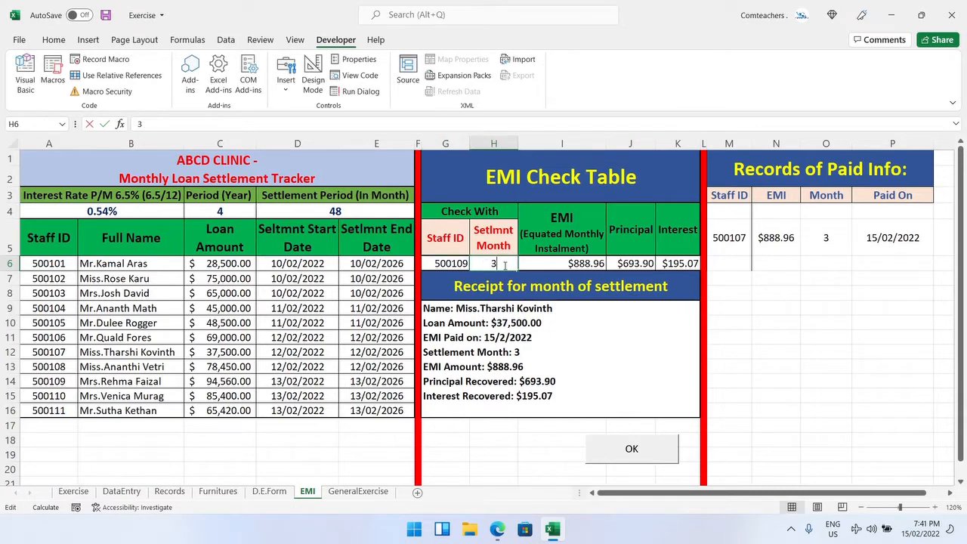
double_click(505, 264)
key("BackSpace")
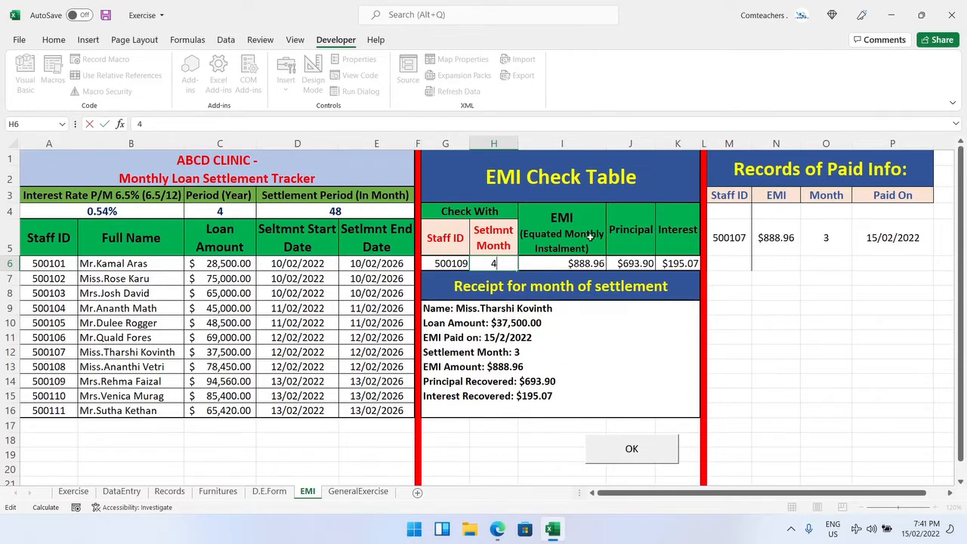
left_click(632, 449)
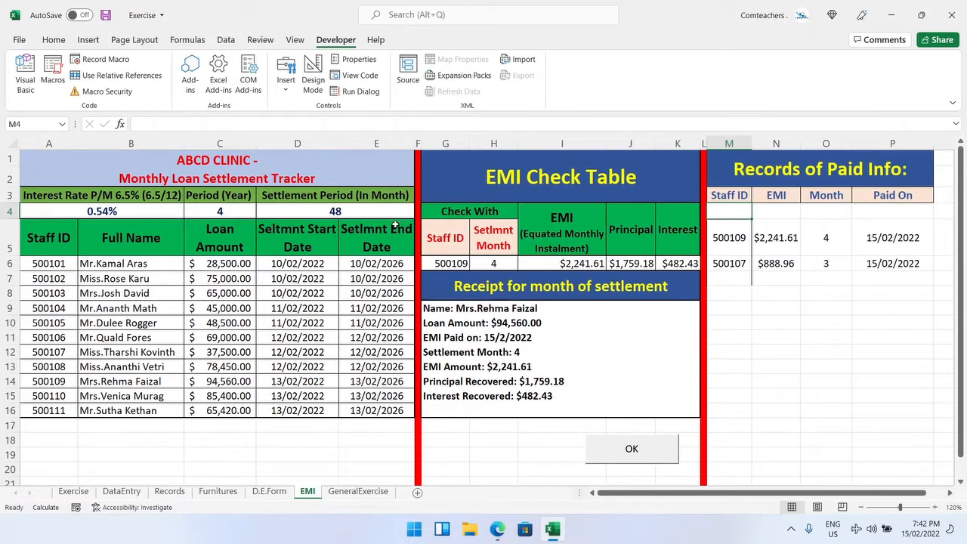
Check which calculation mode is set for the workbook, leaving it as is.
left_click(191, 44)
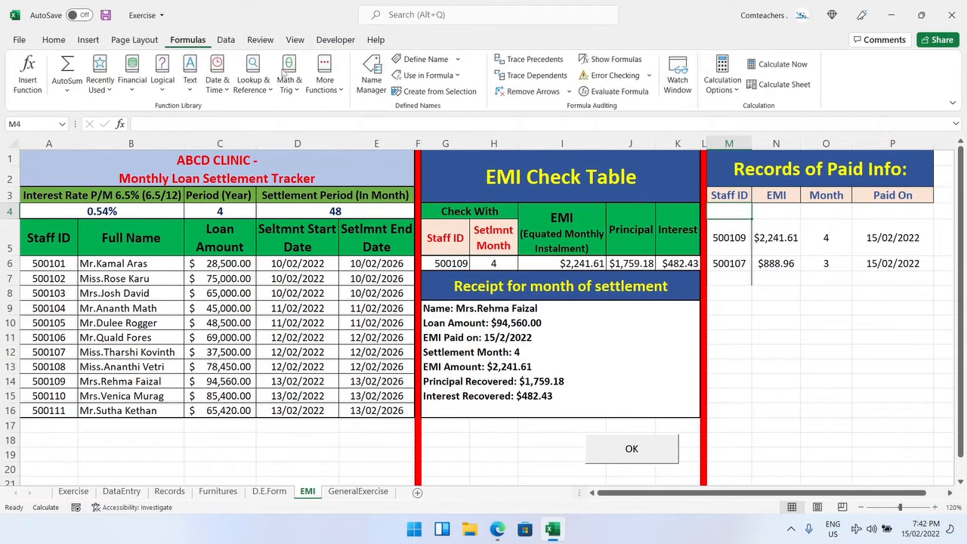
left_click(720, 89)
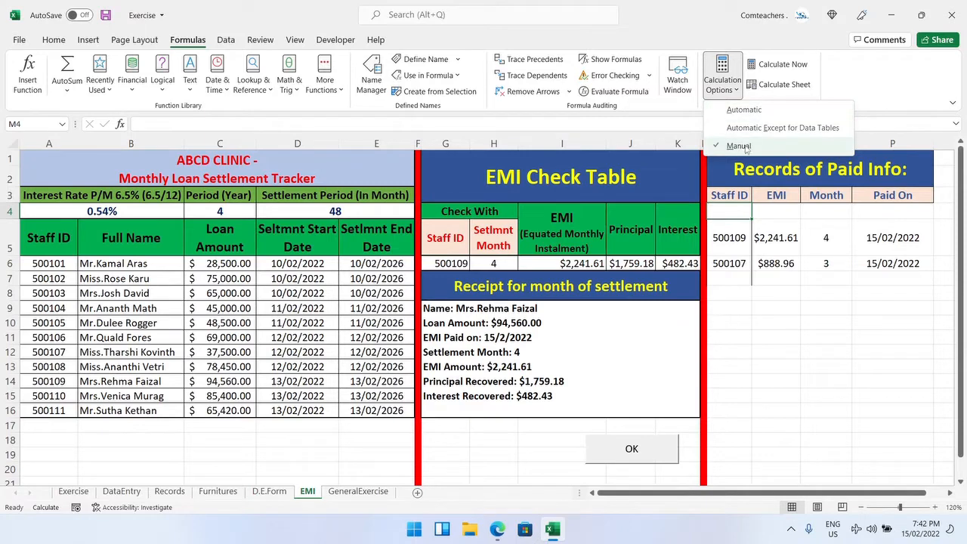
left_click(763, 353)
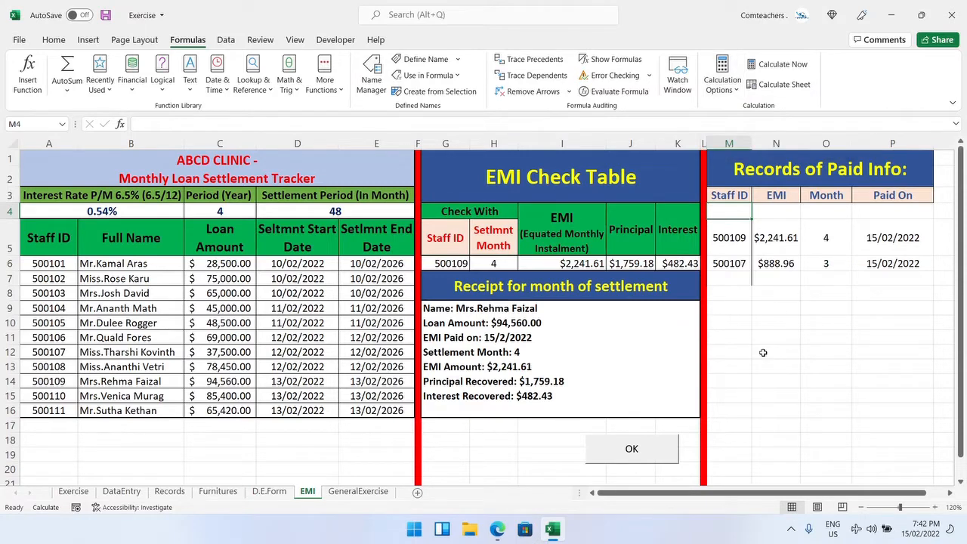